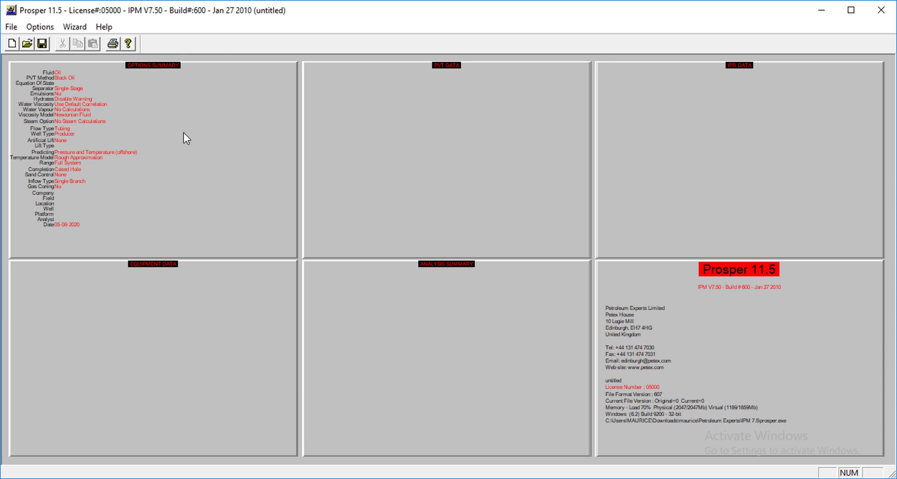
In System Summary, keep Oil and Water fluid and Tubing Flow, and set well type to Water Injector
left_click(169, 102)
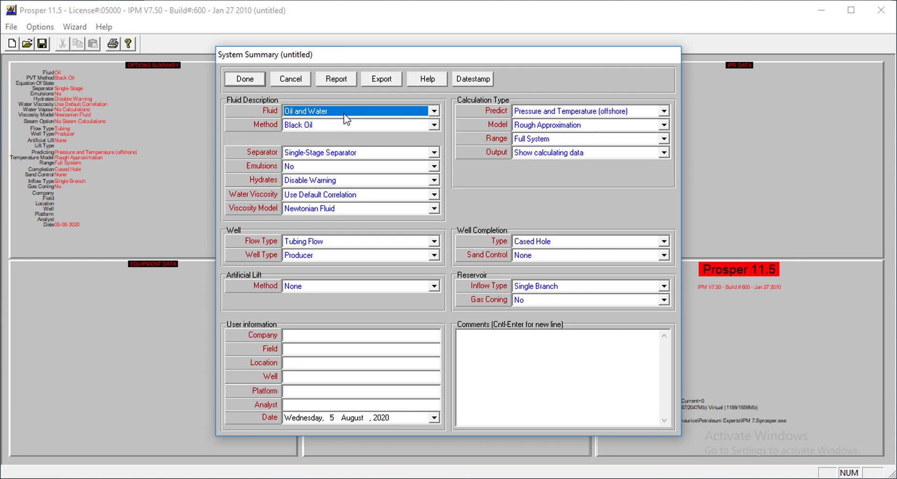
left_click(321, 111)
left_click(322, 113)
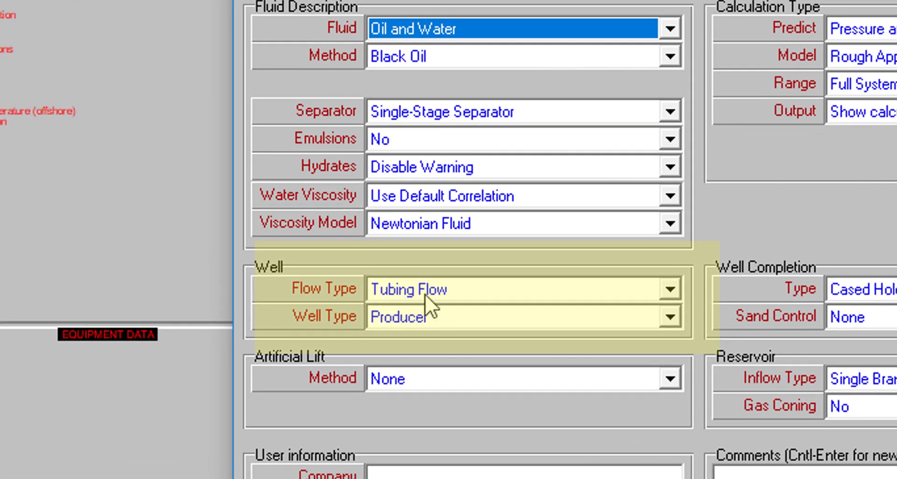
left_click(313, 242)
left_click(427, 294)
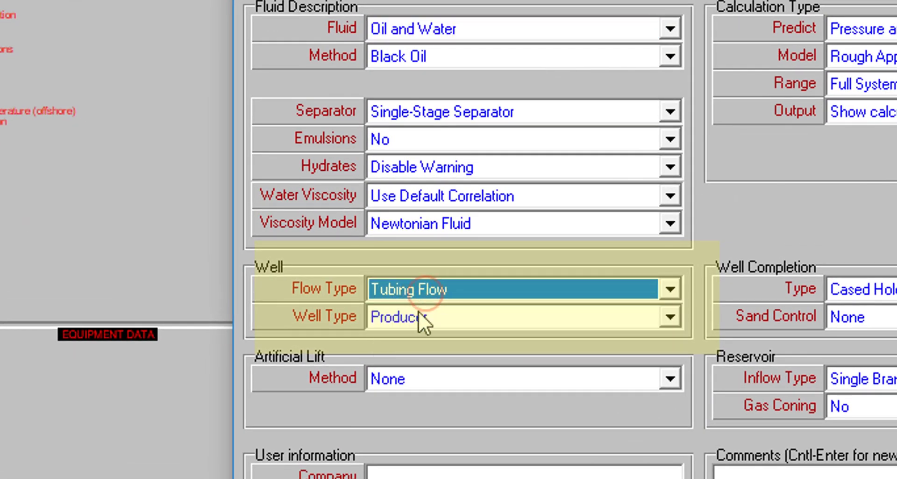
left_click(419, 314)
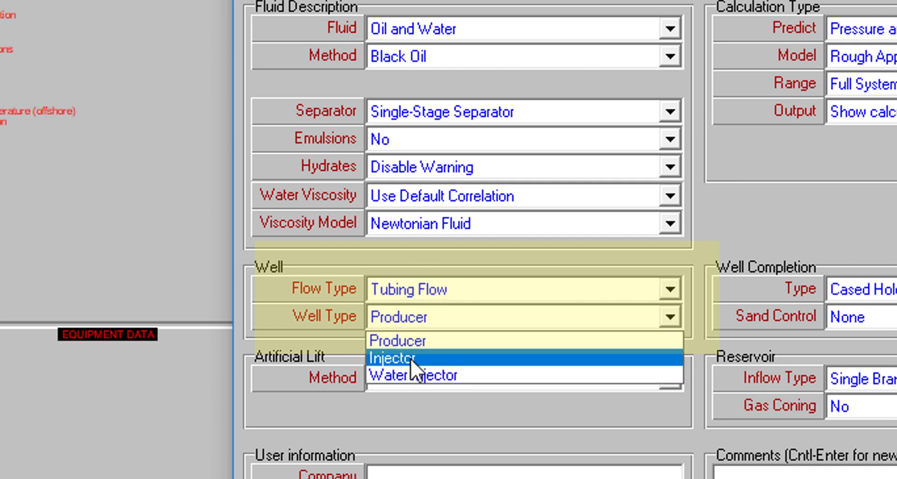
left_click(436, 374)
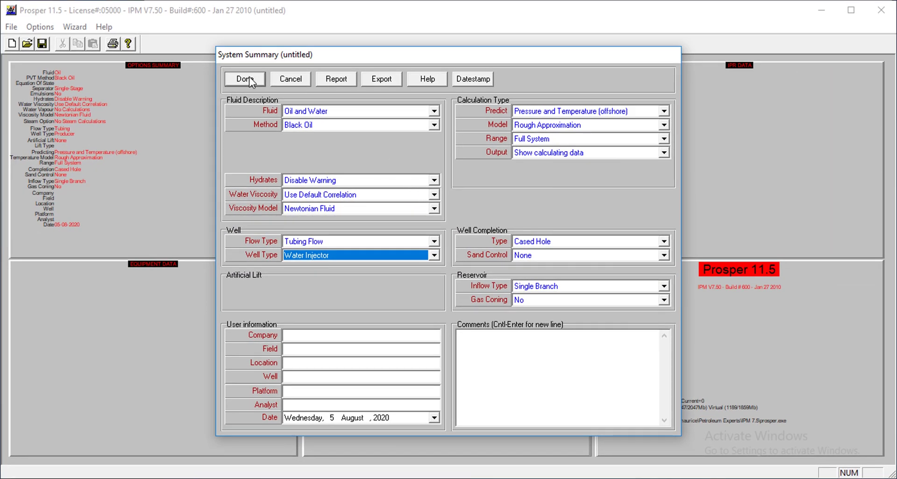
Confirm the injector options and enter 8000 ppm water salinity in the PVT input data
left_click(248, 79)
left_click(443, 130)
left_click(442, 130)
left_click_drag(489, 125, 567, 98)
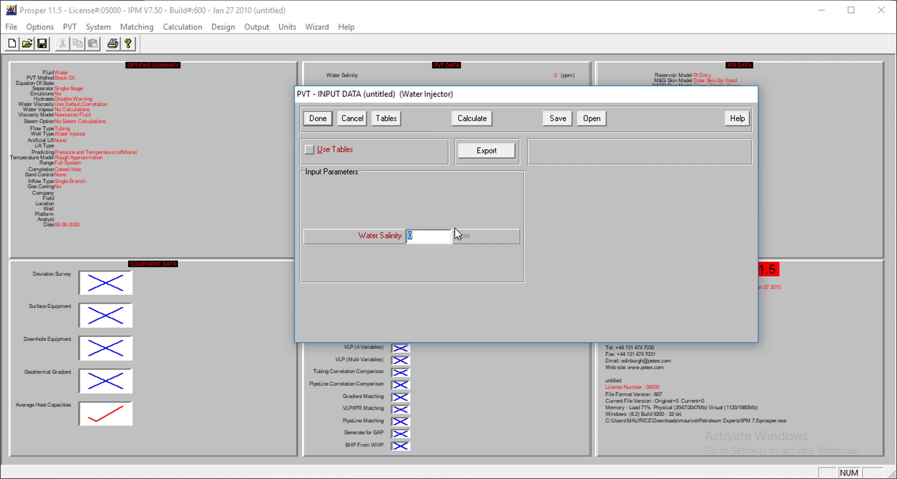
type("1")
key("BackSpace")
type("8000")
left_click(325, 117)
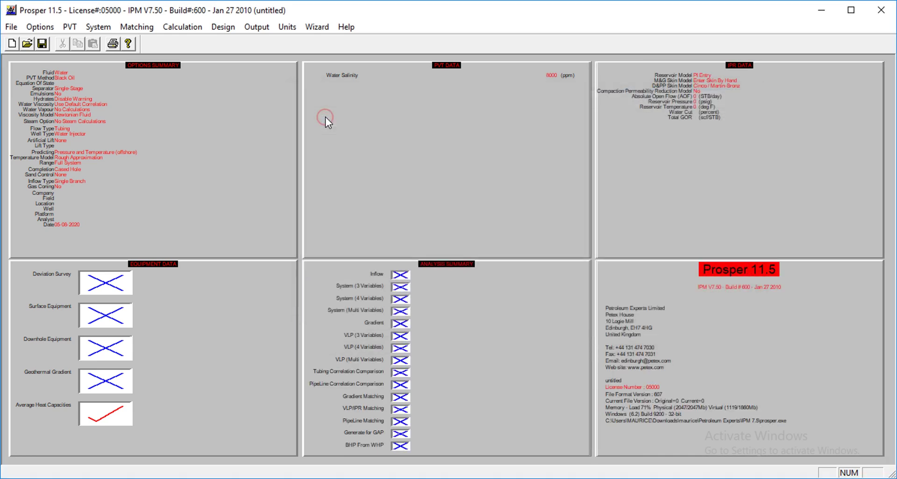
Select all equipment sections except Surface Equipment for editing in Equipment Data
left_click(173, 329)
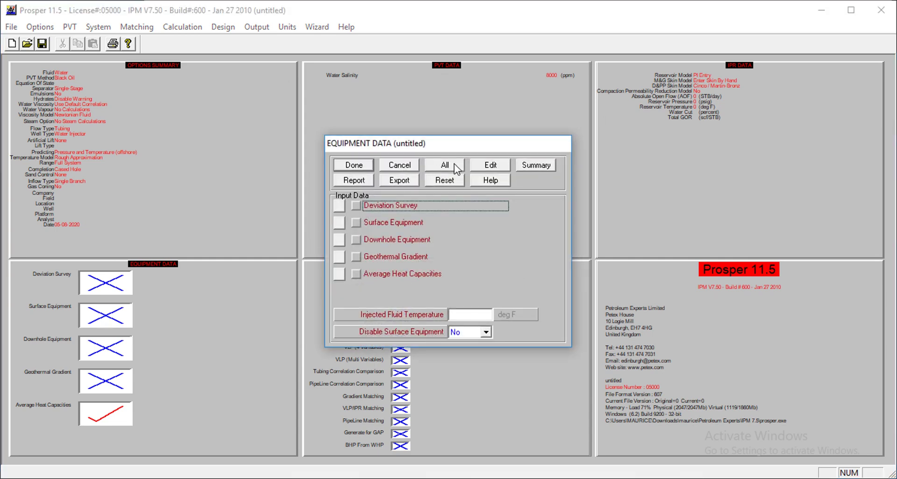
left_click(487, 164)
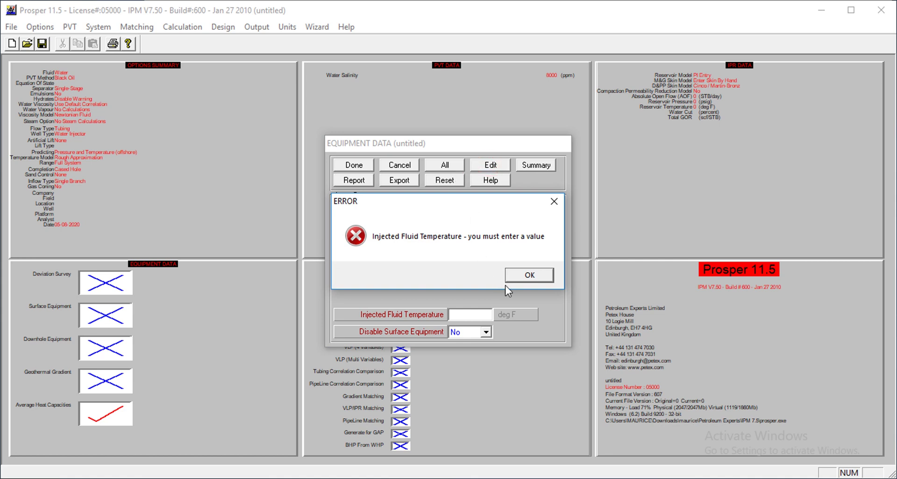
left_click(517, 271)
left_click(448, 169)
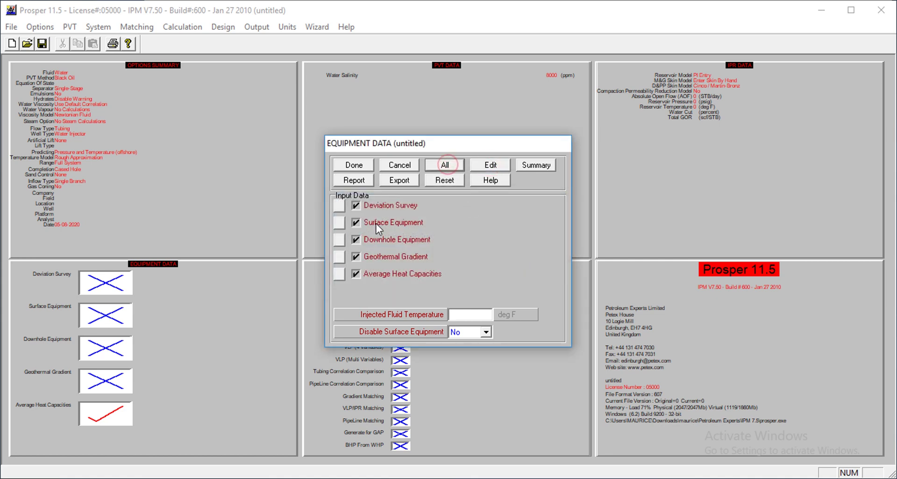
left_click(377, 222)
left_click(490, 165)
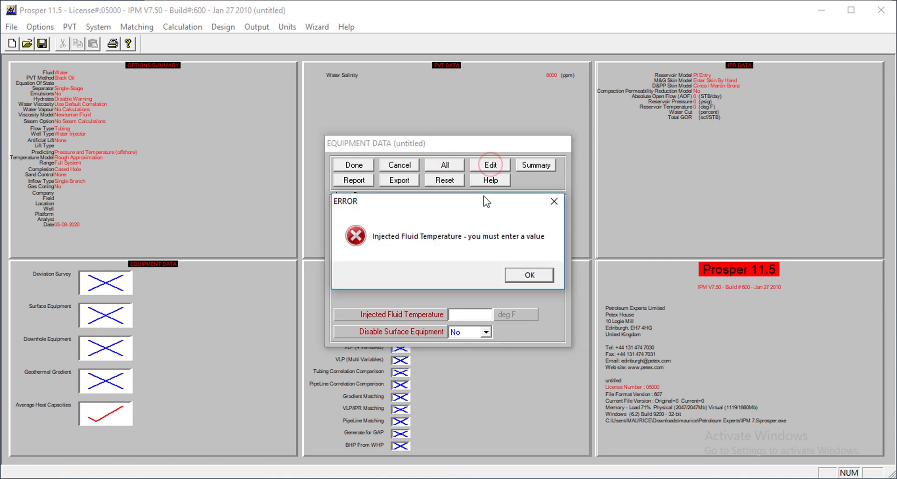
left_click(526, 274)
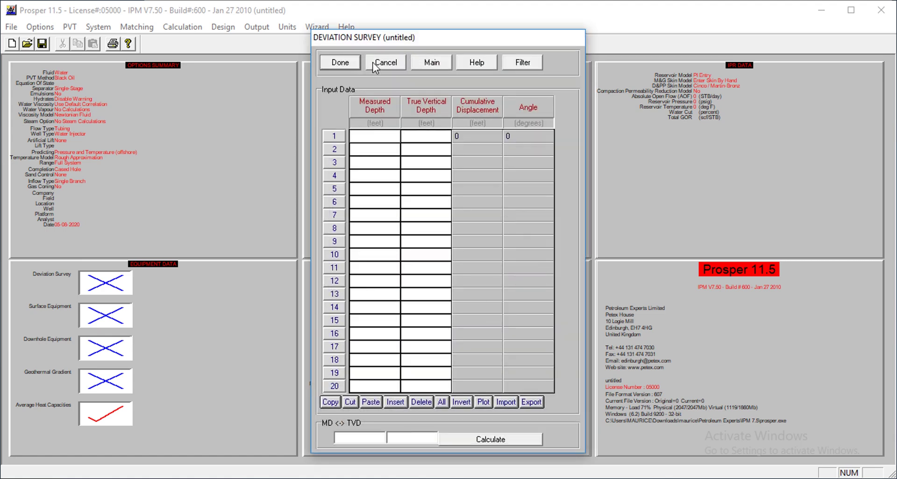
left_click_drag(420, 37, 687, 30)
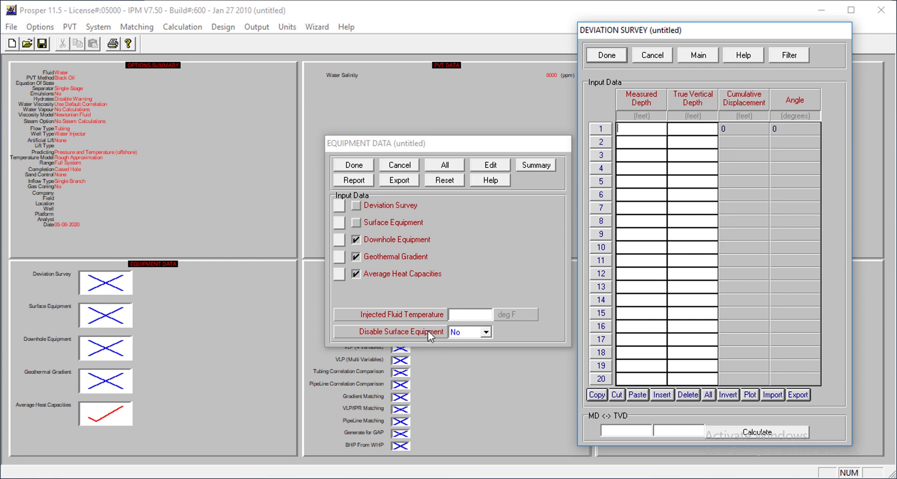
left_click_drag(660, 23, 472, 22)
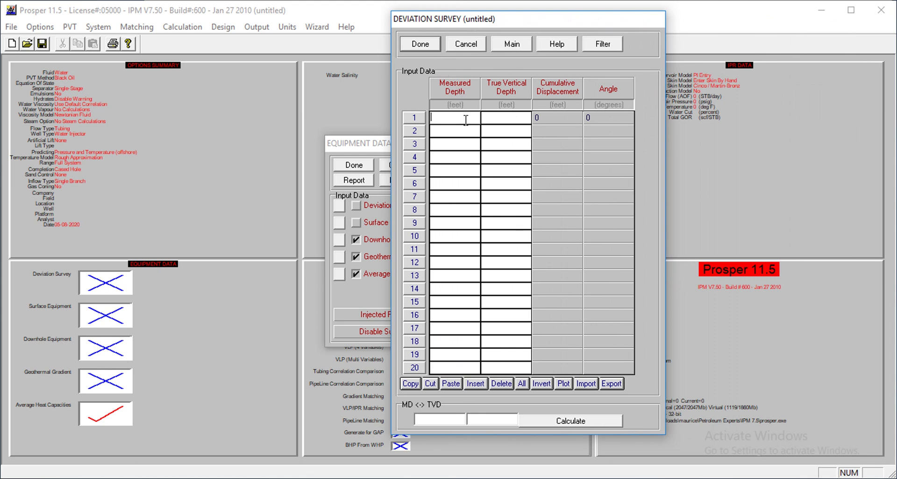
Enter deviation survey row 1 at 0 ft MD/TVD and row 2 at 8000 ft MD
type("0")
key("Tab")
type("0")
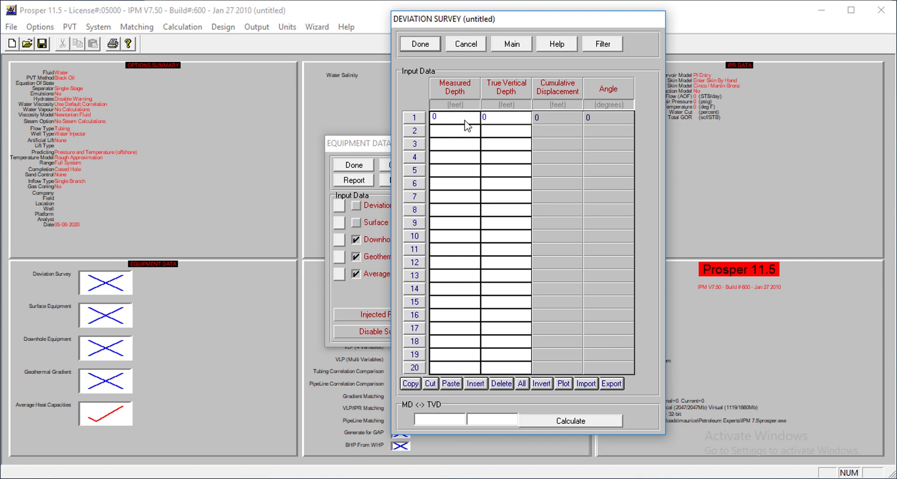
key("Tab")
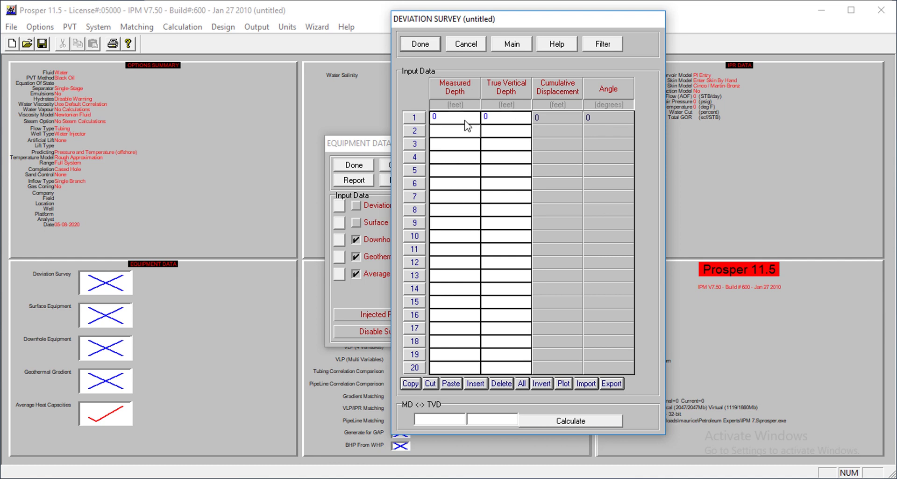
type("8000")
key("Tab")
Give row 2 a TVD of 8000 ft, then add Tubing and Casing rows to the downhole equipment
type("8000")
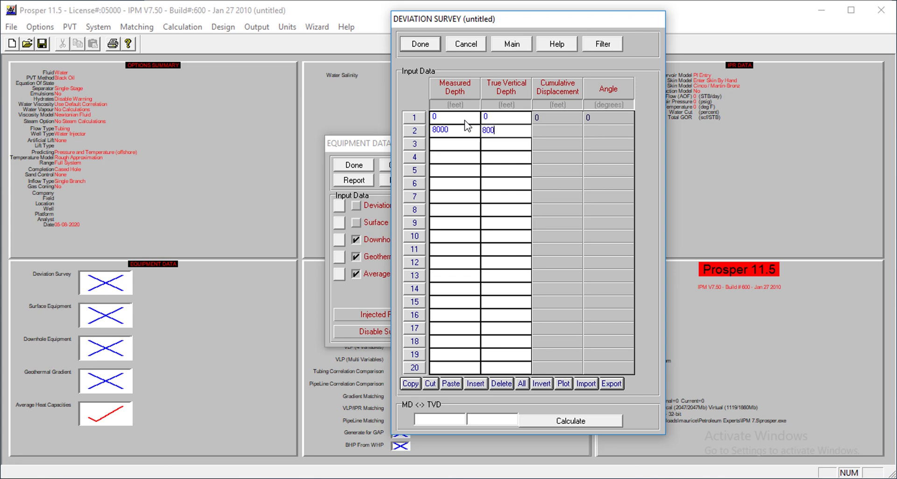
left_click(421, 43)
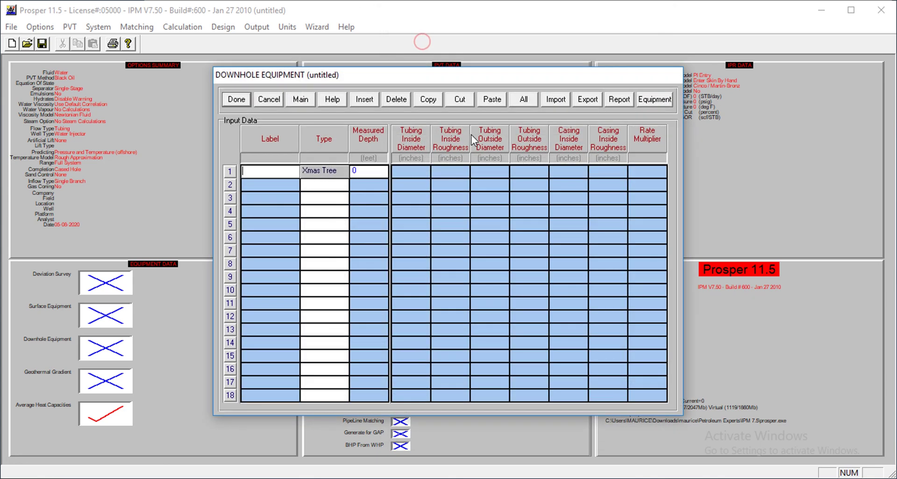
left_click(340, 185)
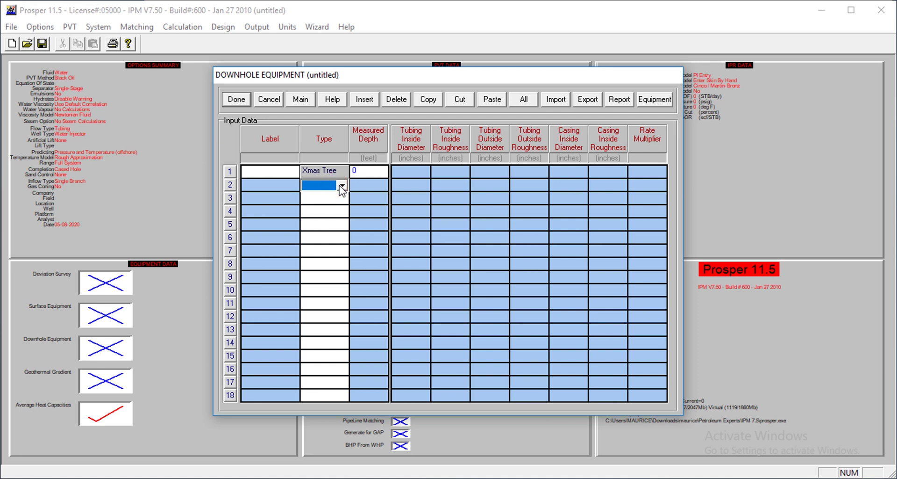
left_click(342, 185)
left_click(337, 206)
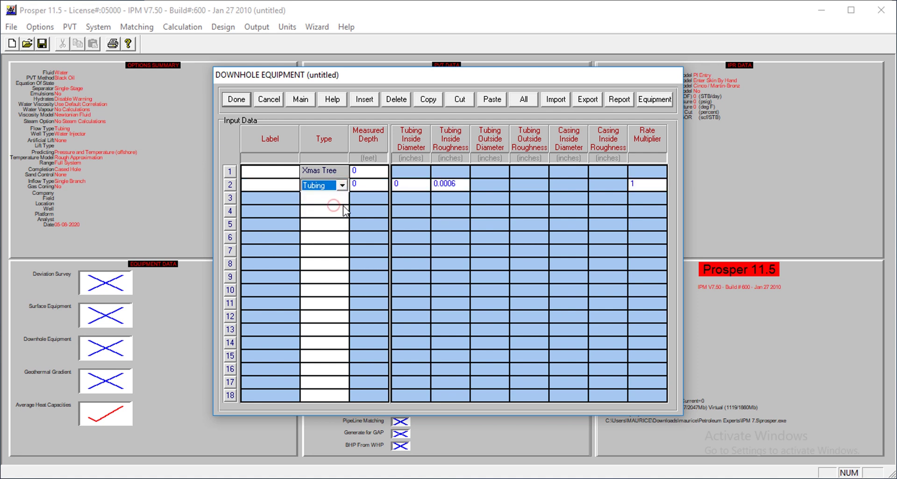
left_click(341, 198)
left_click(342, 198)
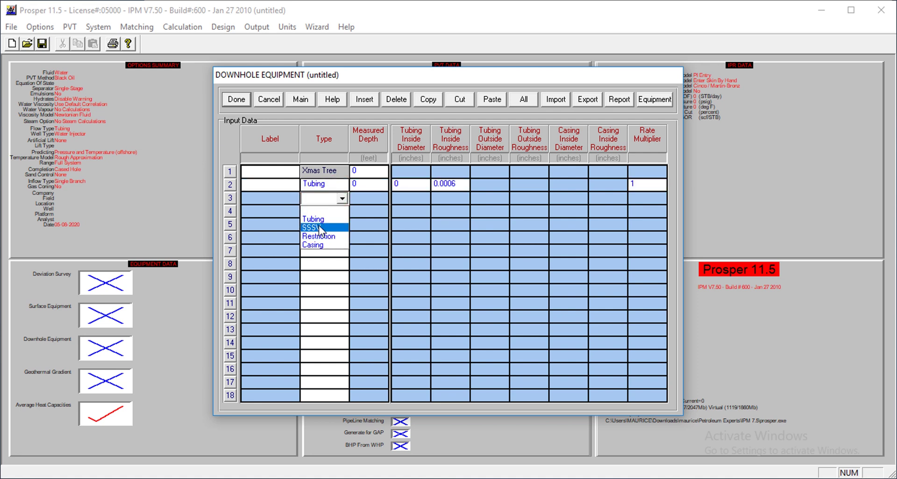
left_click(316, 244)
Set tubing to 7800 ft with 3.992 in ID and casing to 8000 ft with 8.3 in ID
left_click(366, 183)
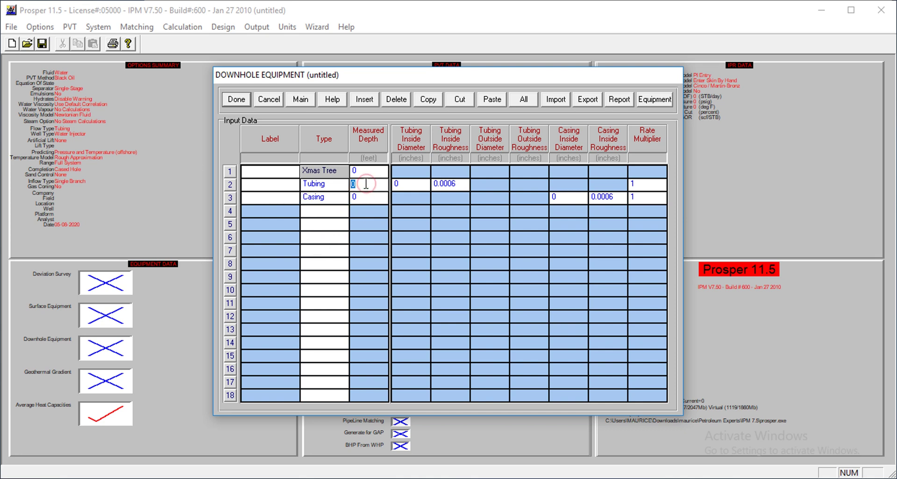
type("7800")
left_click(376, 197)
type("8000")
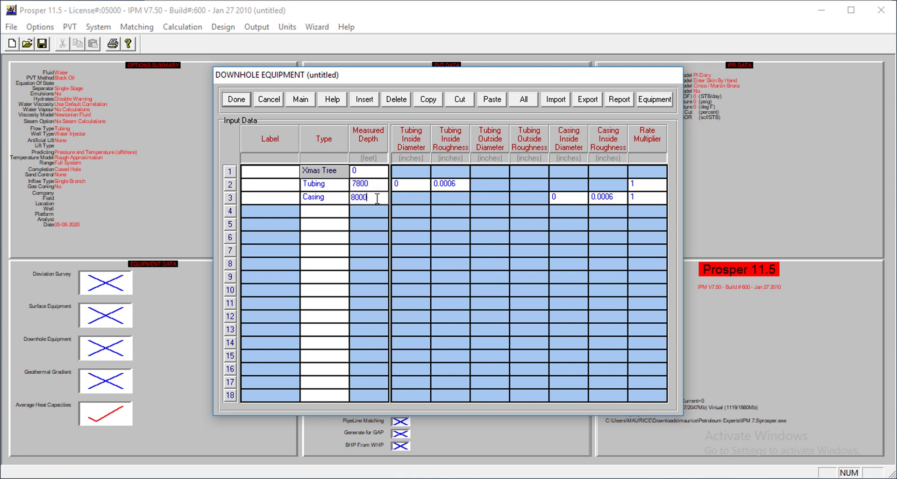
left_click(400, 184)
type("3.992")
left_click(563, 197)
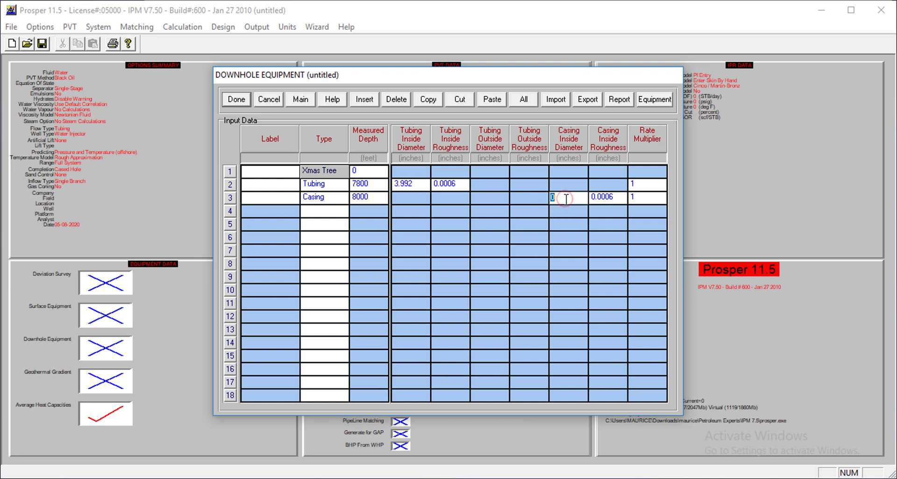
type("8.3")
Set the casing and tubing inside roughness to 0.0018
left_click(616, 198)
type("0.0018")
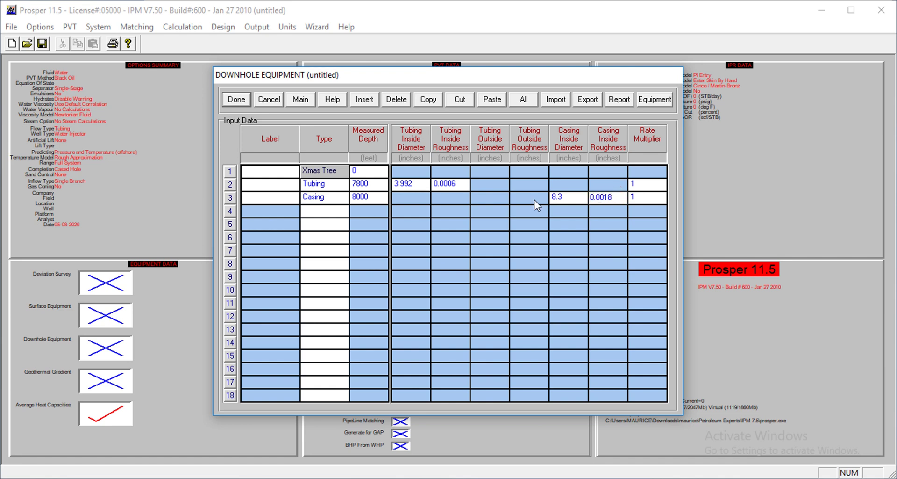
left_click(456, 187)
type("0.004")
key("BackSpace")
Finish tubing roughness at 0.0018 and enter geothermal rows 0 ft/70°F and 8000 ft/200°F
type("18")
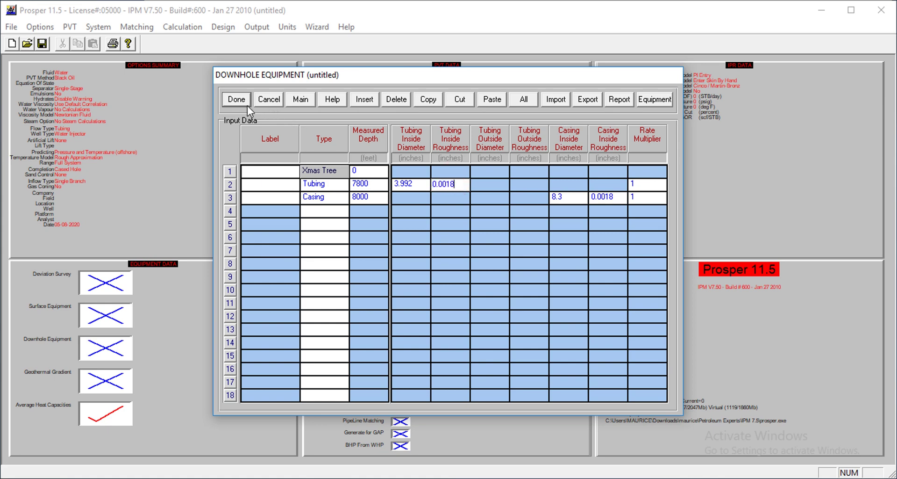
left_click(231, 100)
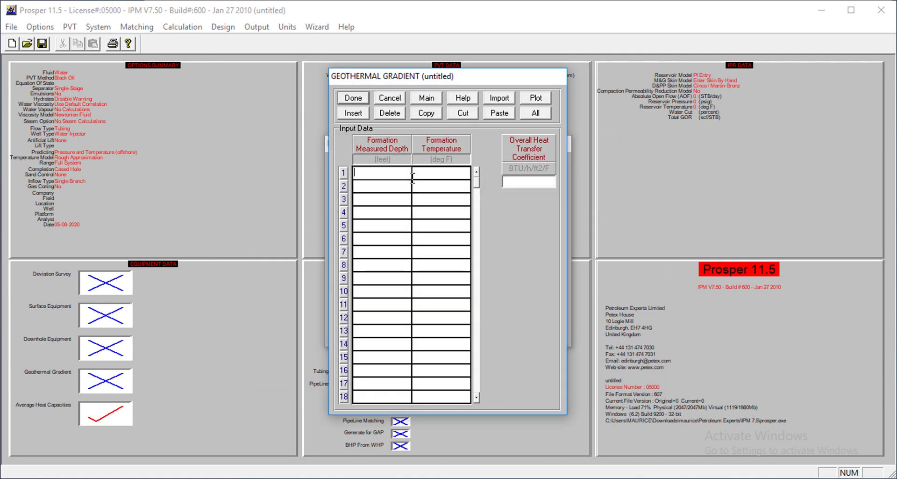
left_click(422, 172)
type("70")
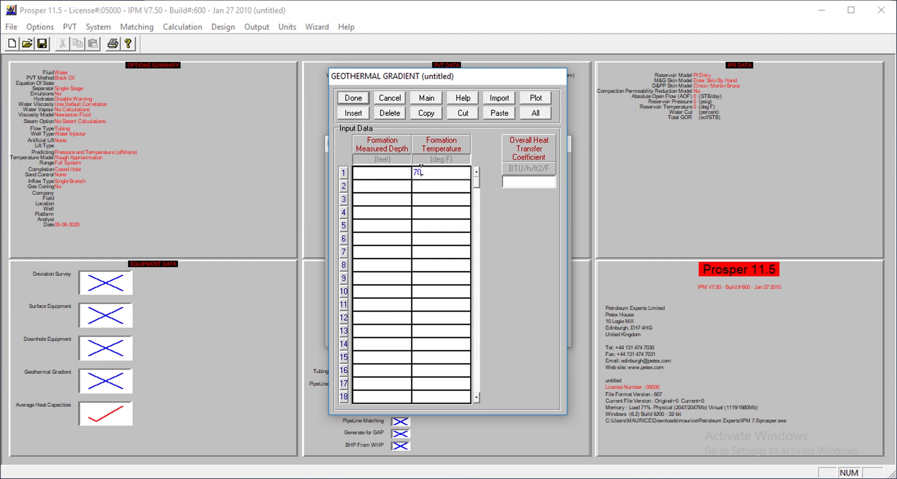
key("Return")
type("200")
left_click(400, 190)
type("8000")
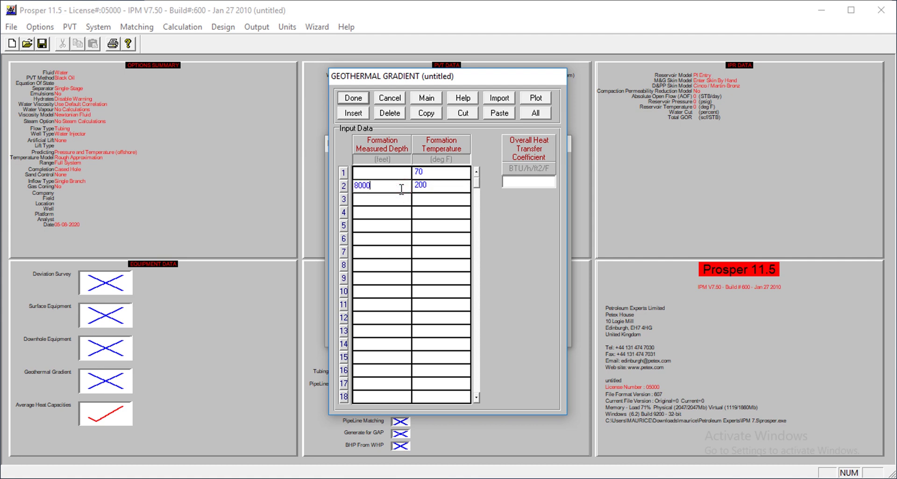
left_click(371, 175)
type("0")
Set heat transfer coefficient 8, accept average heat capacities, and set injected fluid temperature to 60°F
left_click(533, 180)
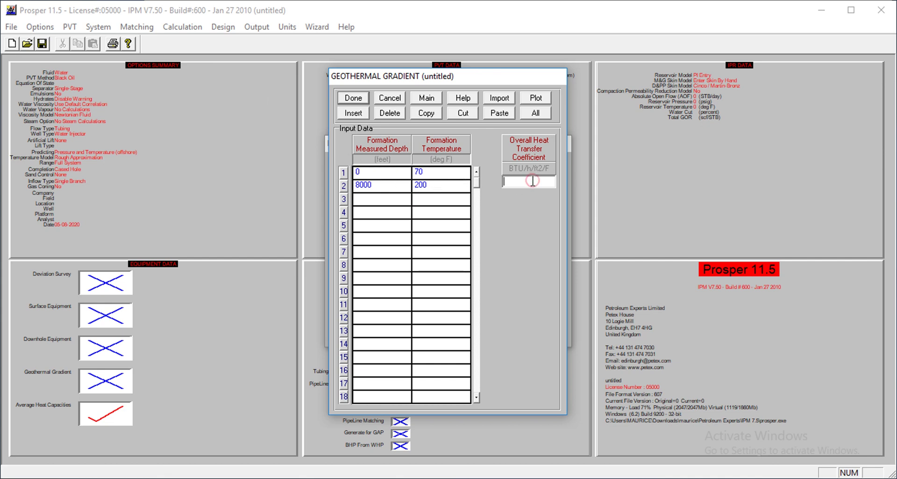
type("8")
left_click(344, 100)
left_click(379, 221)
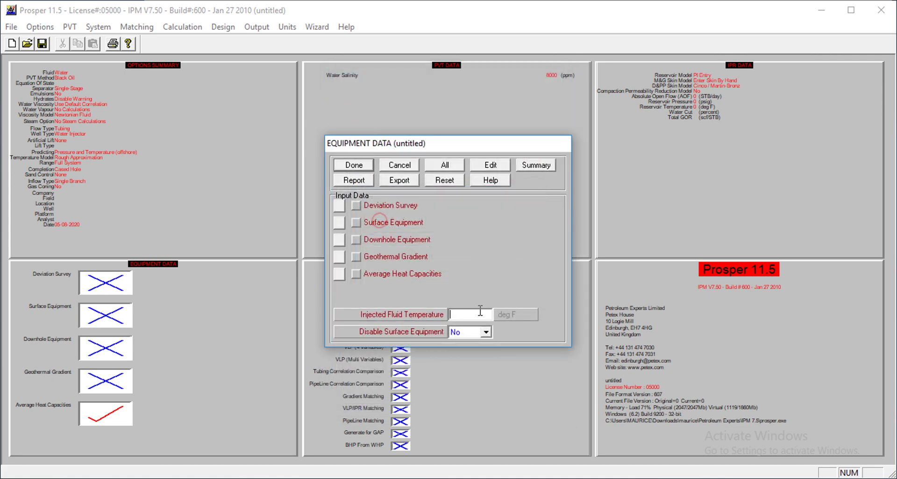
left_click(479, 311)
type("60")
Finish equipment data, open IPR Data, and set reservoir pressure to 4000 psig
left_click(353, 164)
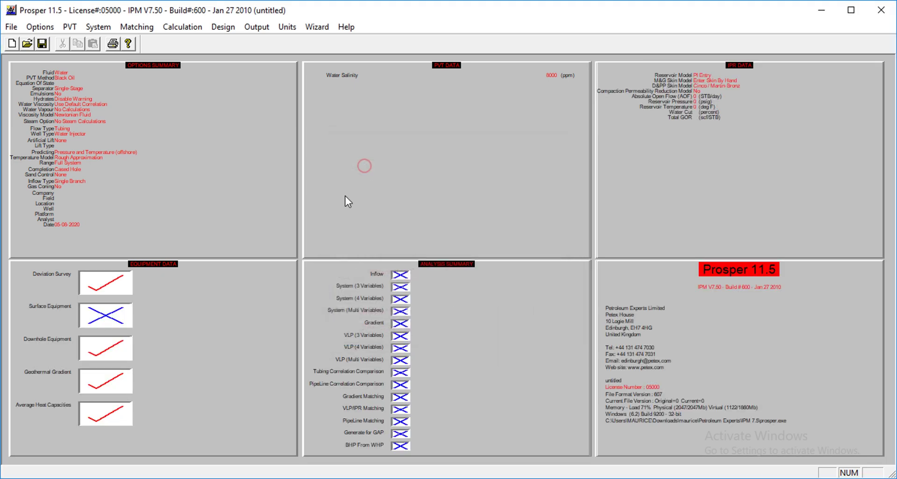
double_click(755, 156)
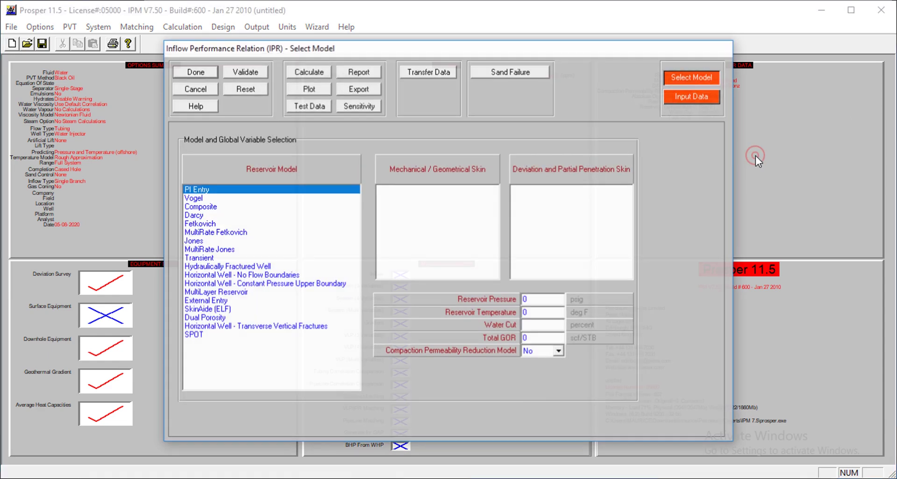
left_click_drag(526, 45, 568, 38)
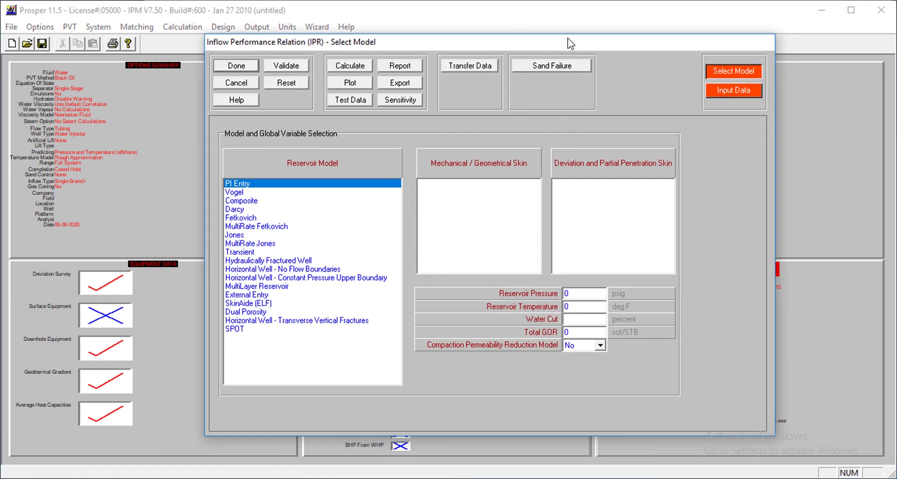
left_click(593, 293)
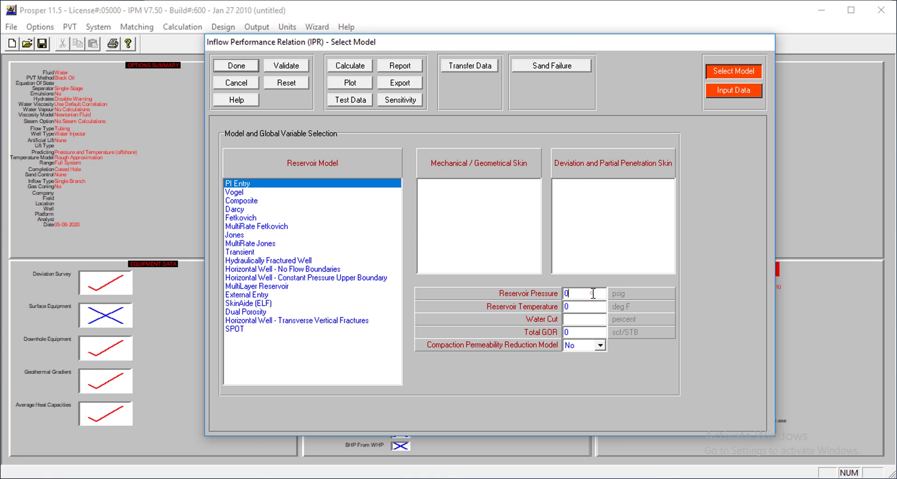
double_click(565, 294)
type("4000")
Set 200°F reservoir temperature, 100% water cut and GOR 400, and choose Darcy with skin by hand
left_click(571, 308)
type("3")
left_click(587, 322)
type("100")
left_click(588, 334)
type("400")
left_click(233, 209)
left_click(457, 186)
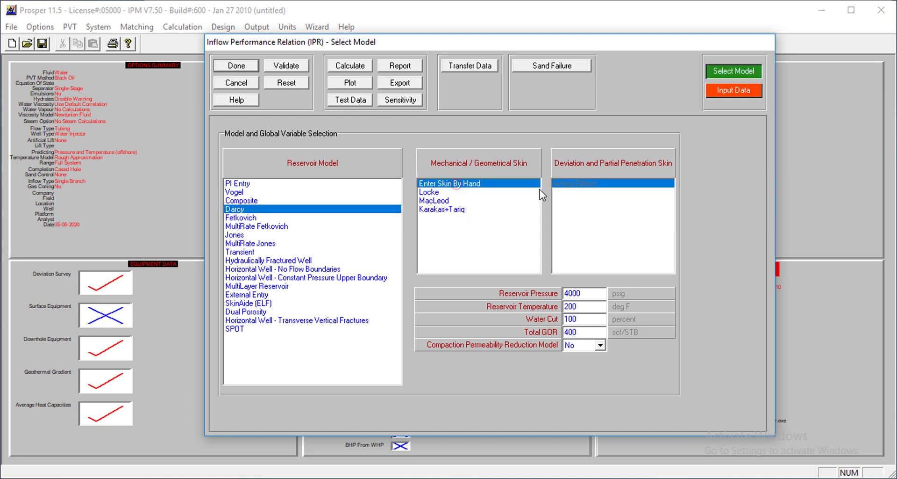
Enter Darcy data: 150 md permeability, 100 ft thickness, 340 acres, Dietz 31.6, 0.354 ft wellbore radius
left_click(734, 90)
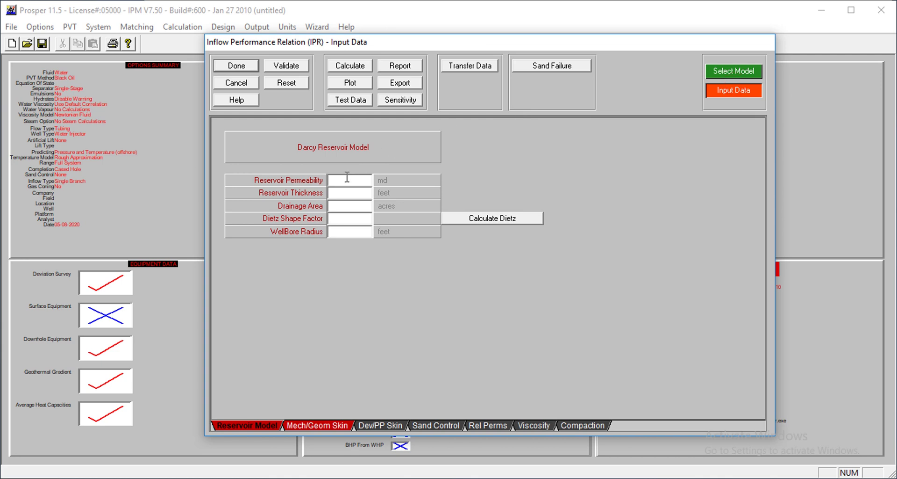
type("150")
left_click(341, 193)
type("100")
left_click(345, 206)
type("340")
left_click(352, 219)
type("31.6")
left_click(355, 235)
left_click(357, 234)
type("0.354")
Enter mechanical skin 2, plot the IPR (PI 39.21), and finish the IPR input
left_click(332, 425)
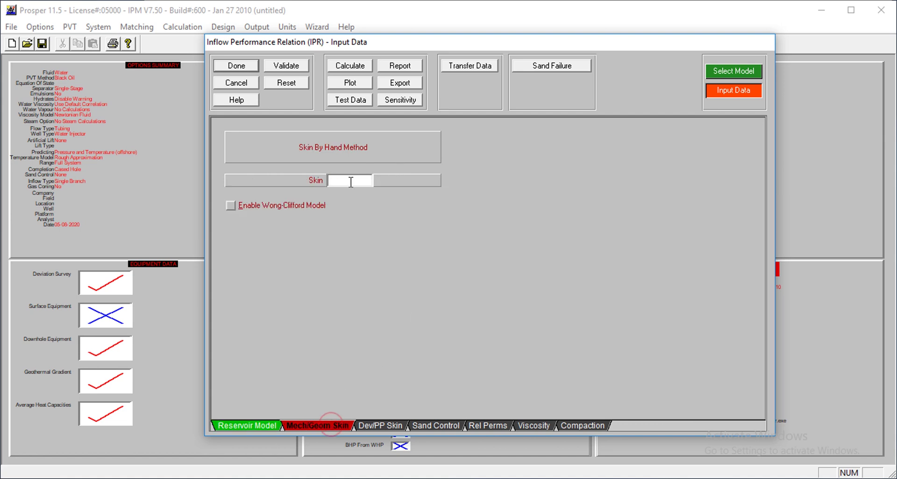
type("2")
left_click(350, 82)
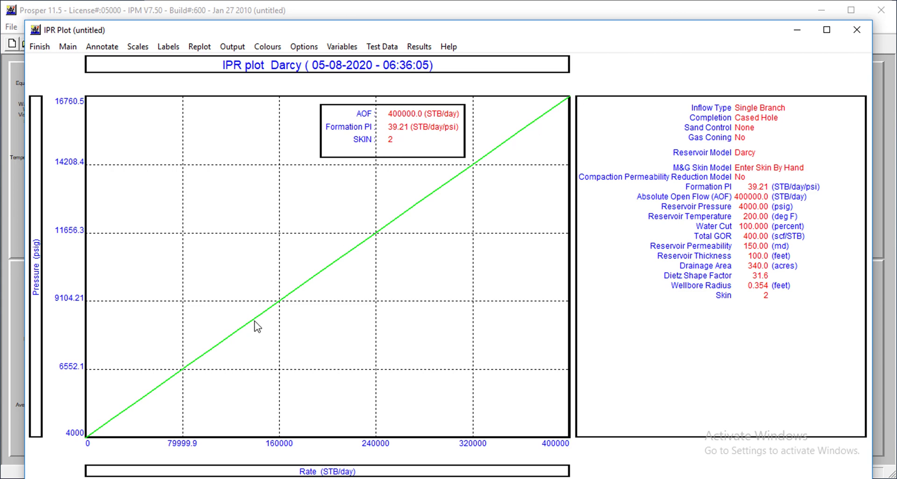
left_click(39, 47)
left_click(237, 66)
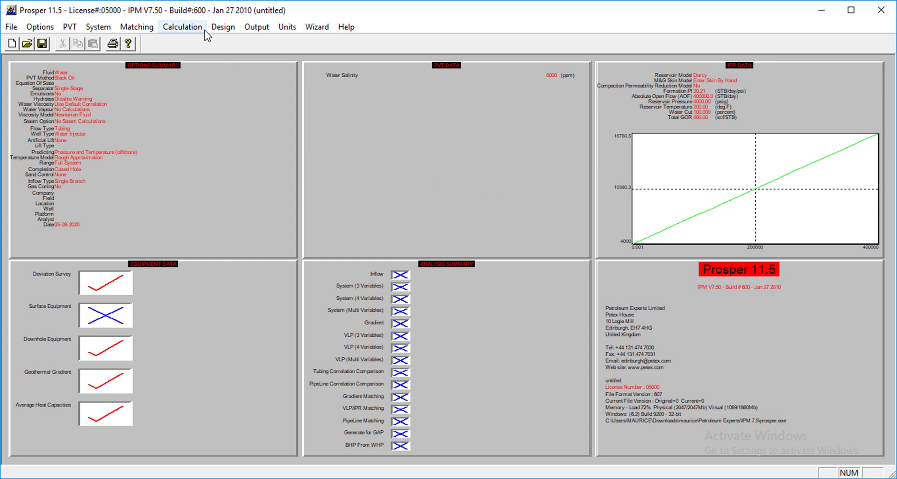
Run the System (Ipr+Vlp) 3 Variables calculation, solving at 10172.4 STB/day and 4324.51 psig
left_click(186, 30)
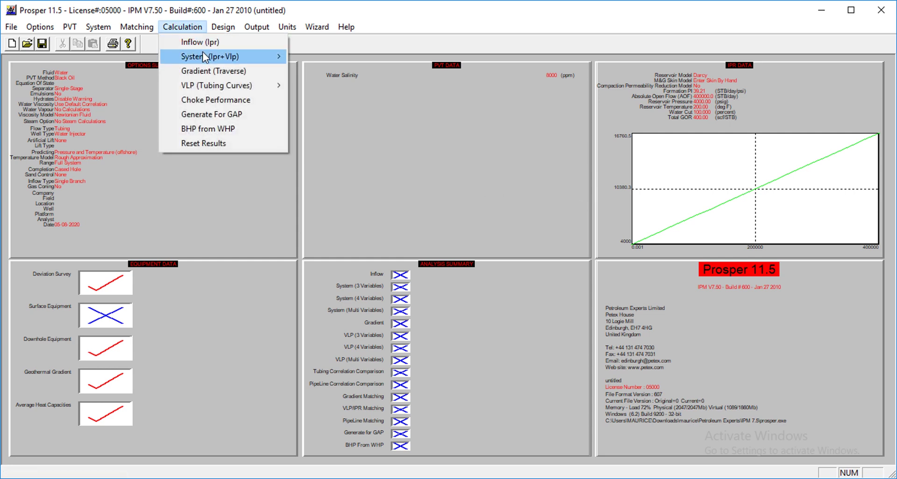
mouse_move(203, 55)
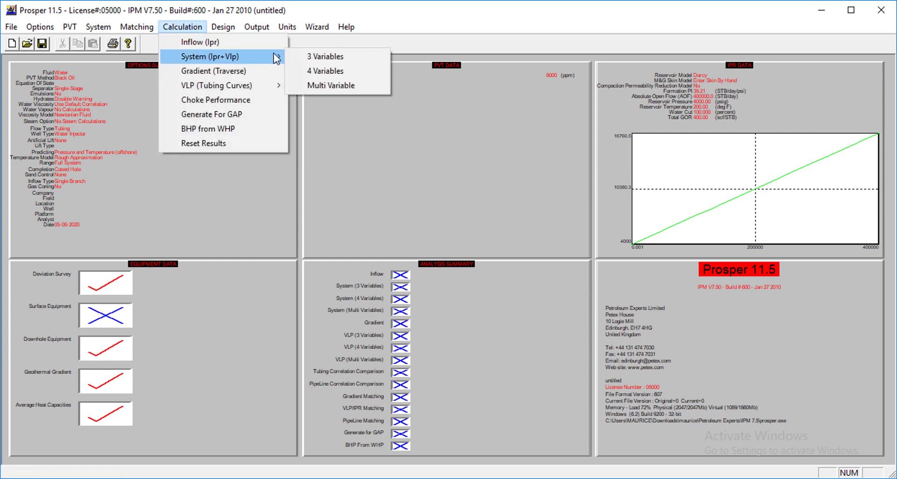
left_click(333, 57)
left_click(335, 56)
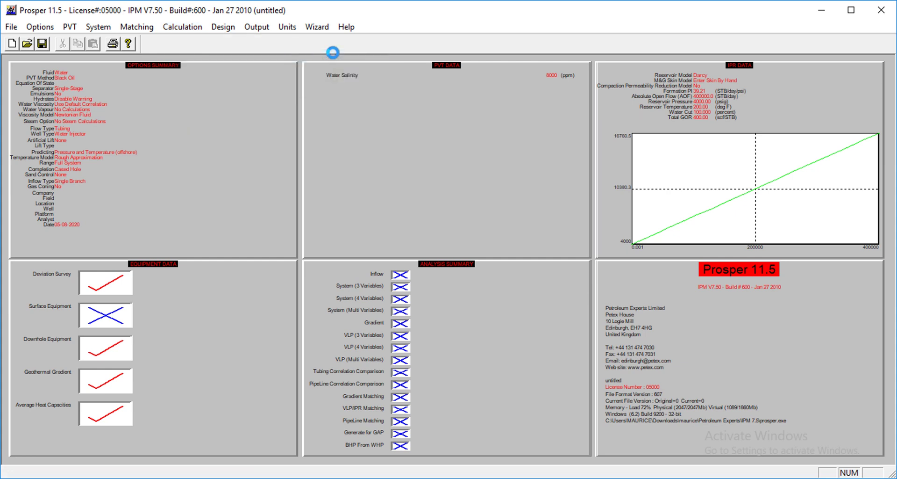
left_click_drag(388, 83, 429, 71)
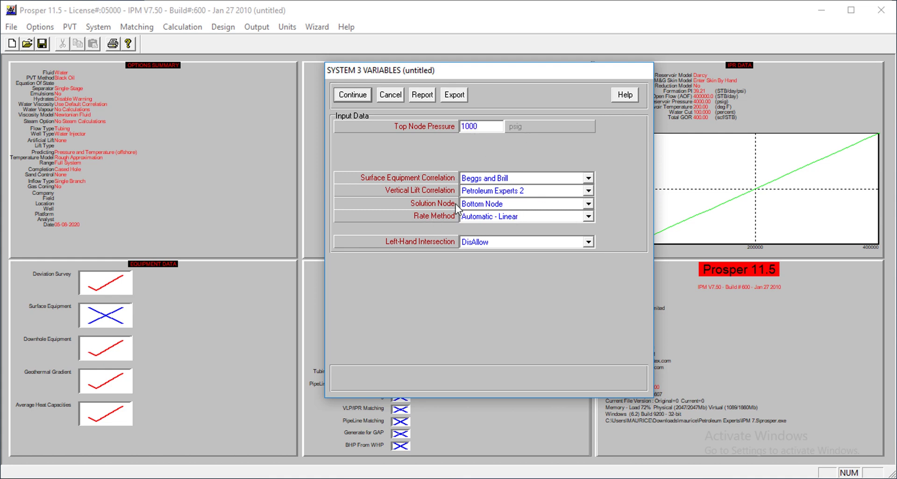
left_click(343, 96)
left_click(358, 56)
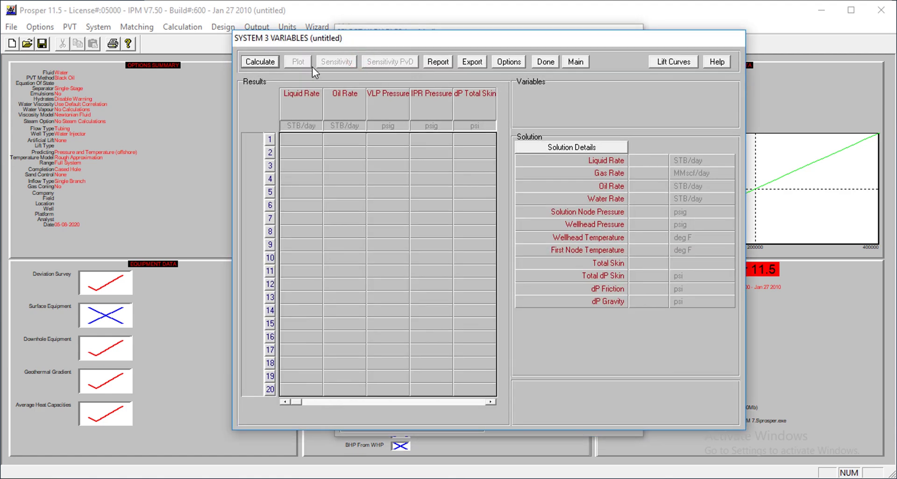
left_click(259, 62)
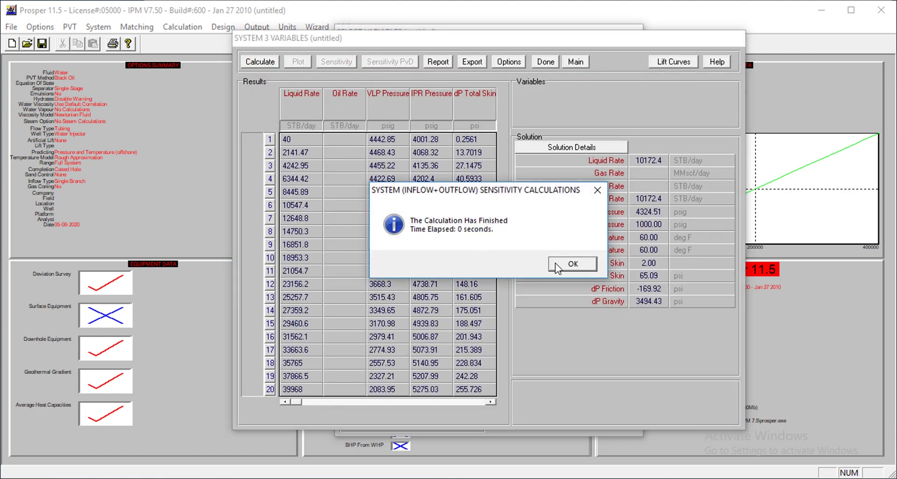
left_click(572, 263)
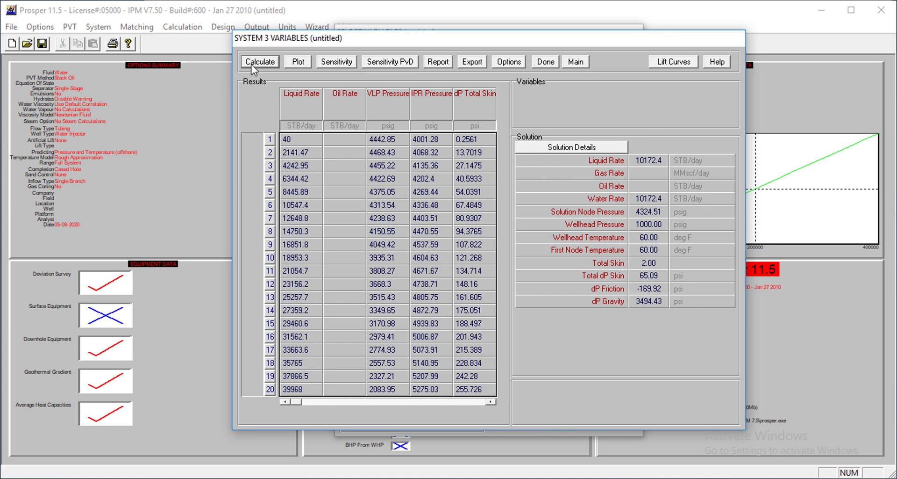
Leave the System 3 Variables results via Main to reach the main summary
left_click(574, 61)
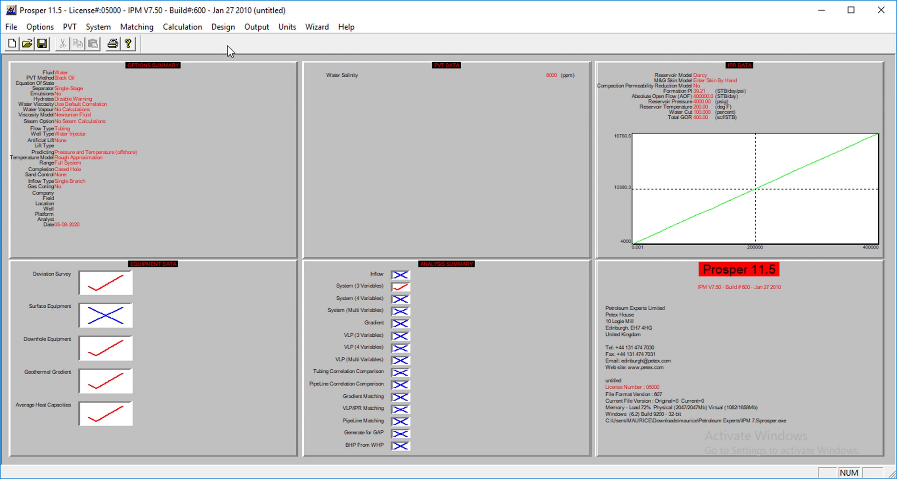
Open the VLP (3 Variables) calculation at 1000 psig and set the rate method to User Selected
left_click(198, 29)
mouse_move(202, 57)
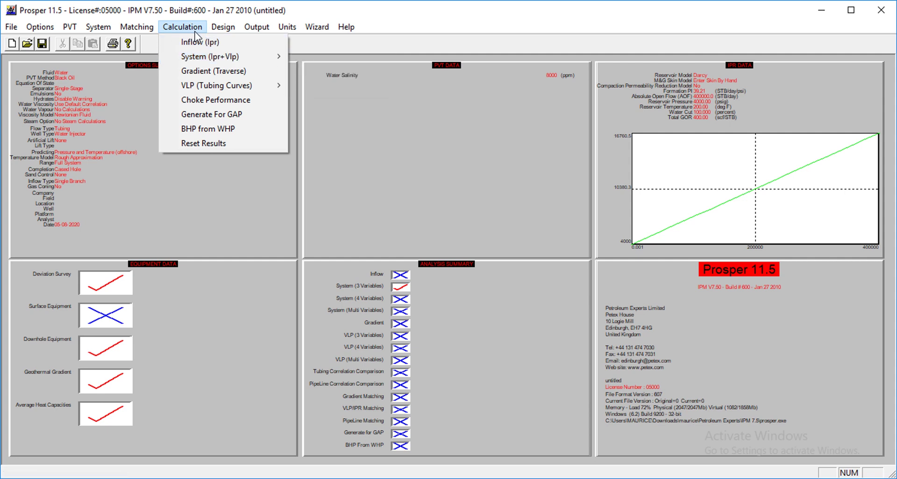
mouse_move(220, 89)
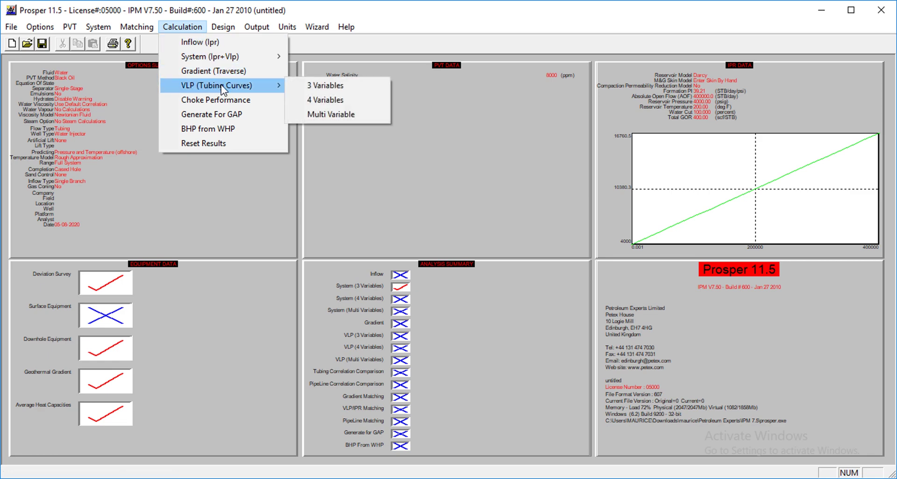
left_click(325, 85)
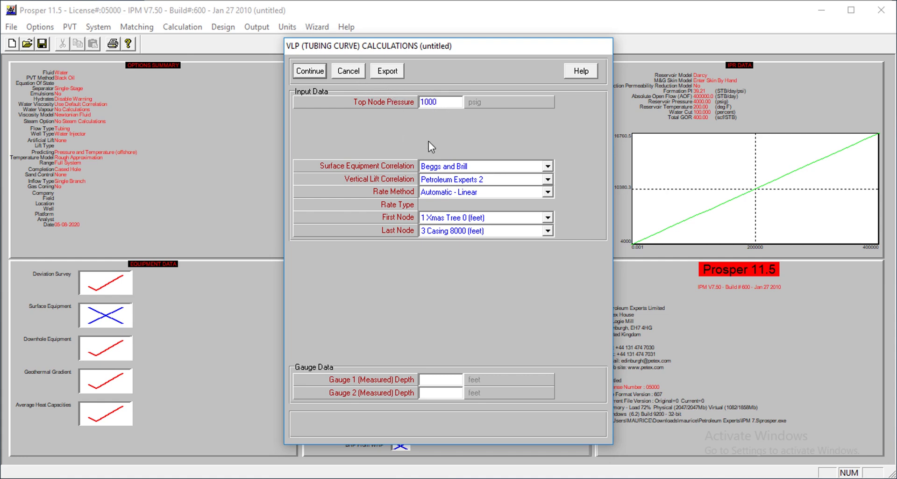
left_click(451, 192)
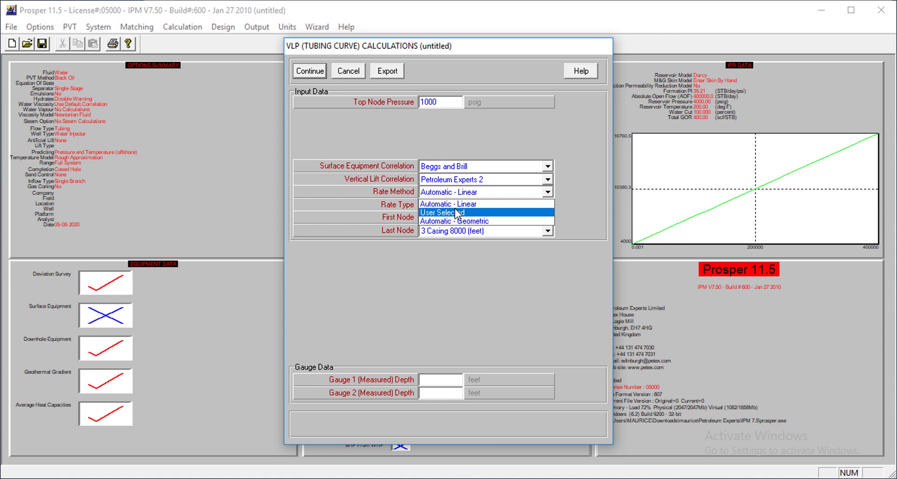
left_click(456, 213)
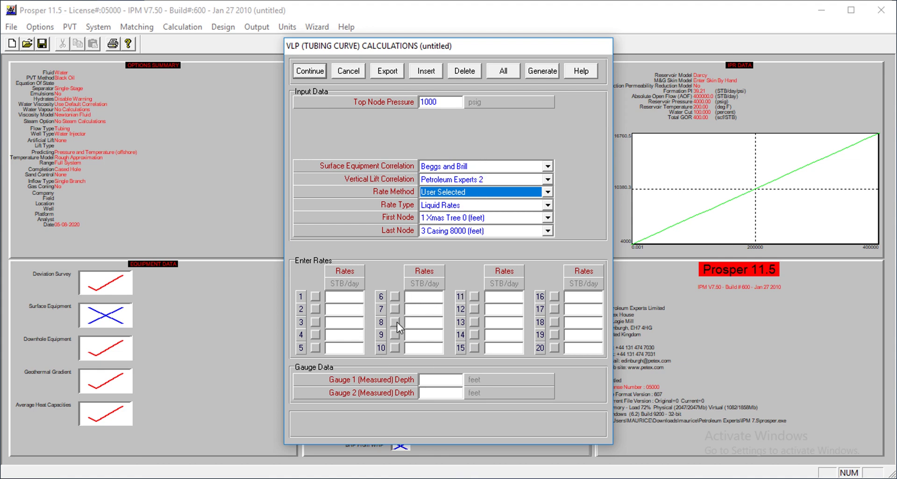
Generate 20 evenly spaced VLP liquid rates from 500 to 50000 STB/day
left_click(537, 71)
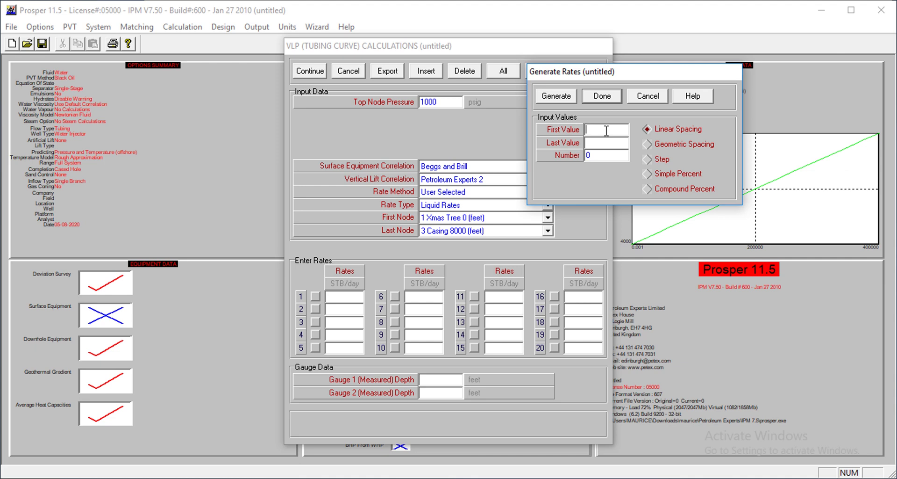
type("500")
left_click(604, 139)
type("50000")
double_click(591, 155)
type("20")
left_click(556, 96)
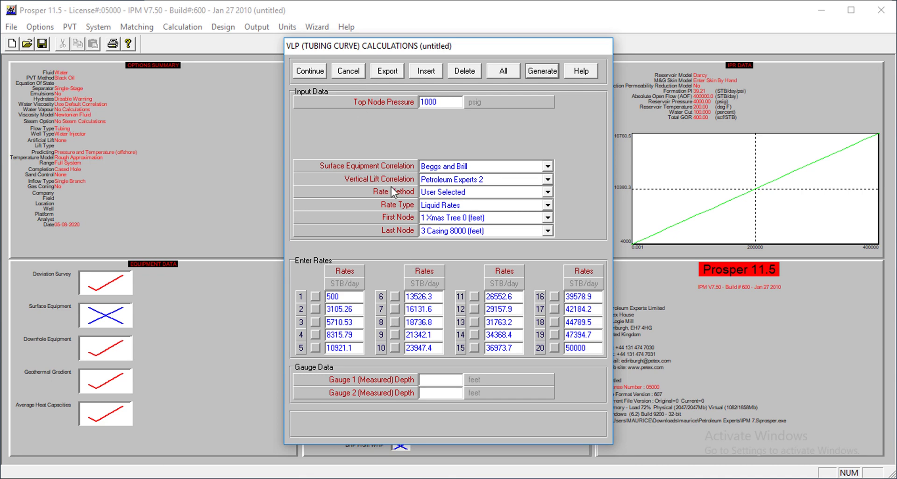
Set First Node Pressure as sensitivity variable 1 with ten values from 500 to 5000 psig
left_click(315, 72)
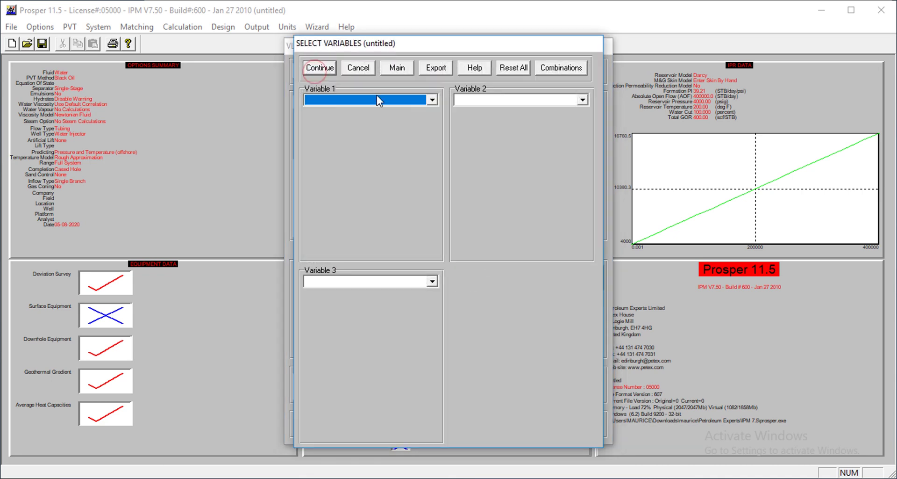
left_click(431, 99)
left_click(349, 120)
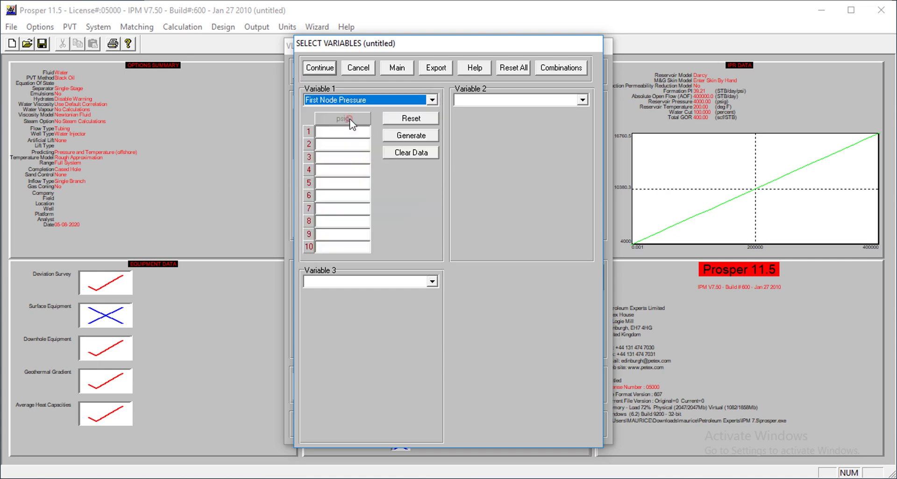
left_click(410, 137)
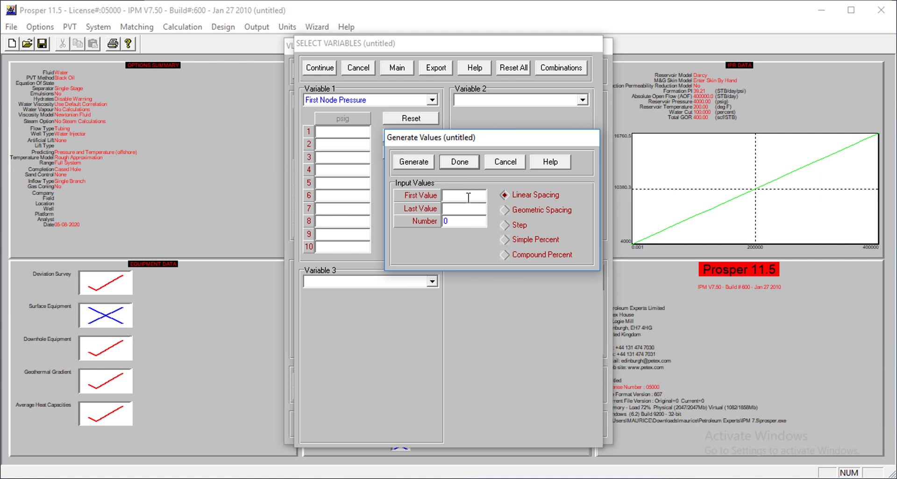
type("500")
left_click(469, 210)
type("5000")
type("10")
left_click(411, 161)
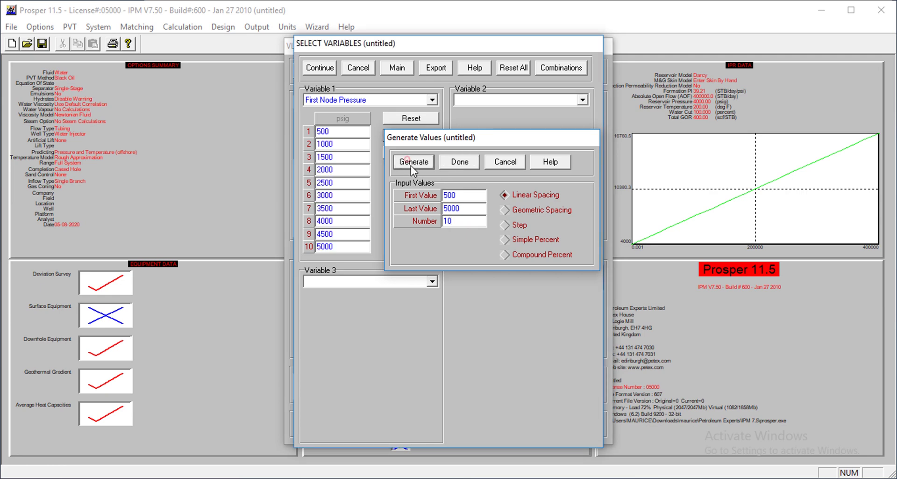
Calculate the VLP curves for all ten first-node pressures and review their plot
left_click(325, 66)
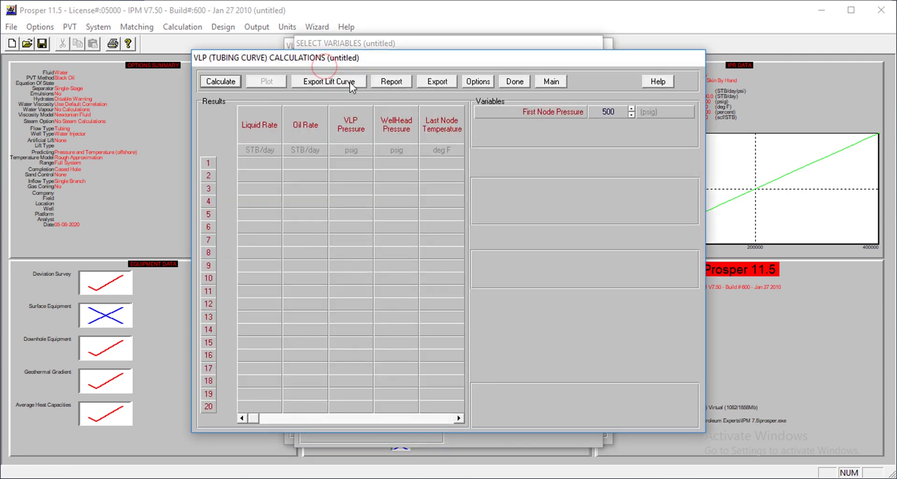
left_click(222, 82)
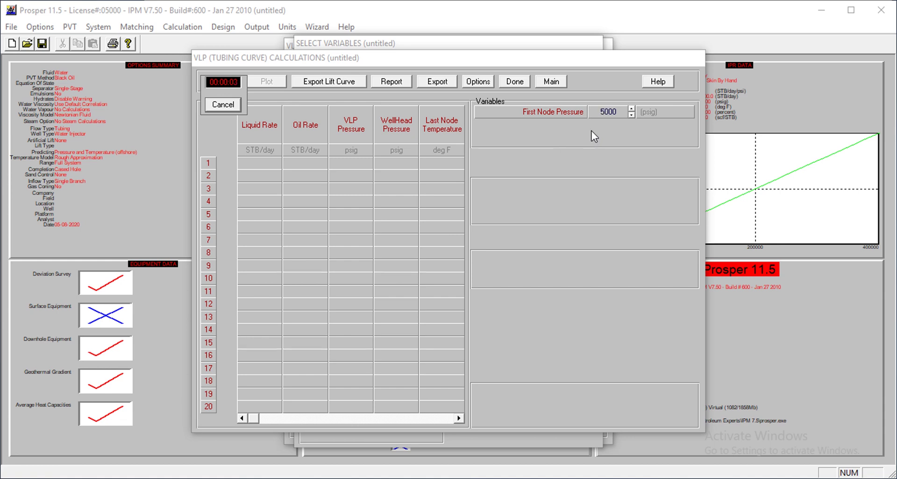
left_click(531, 275)
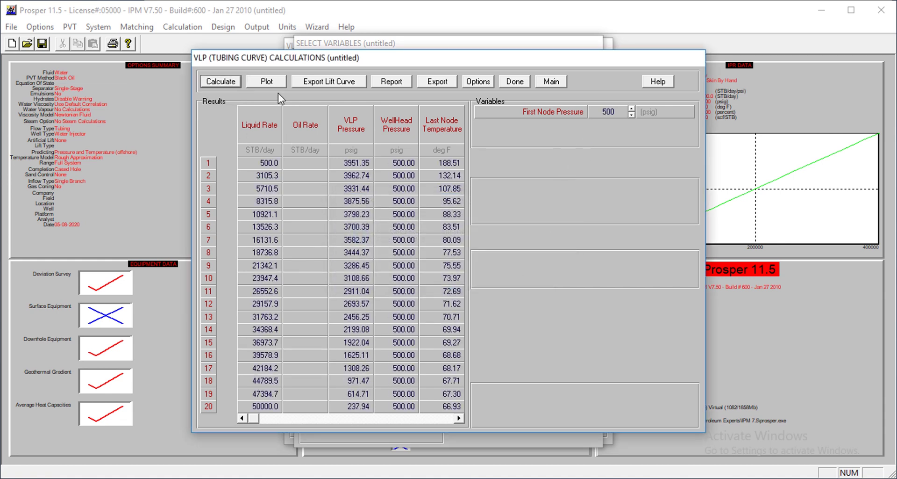
left_click(282, 80)
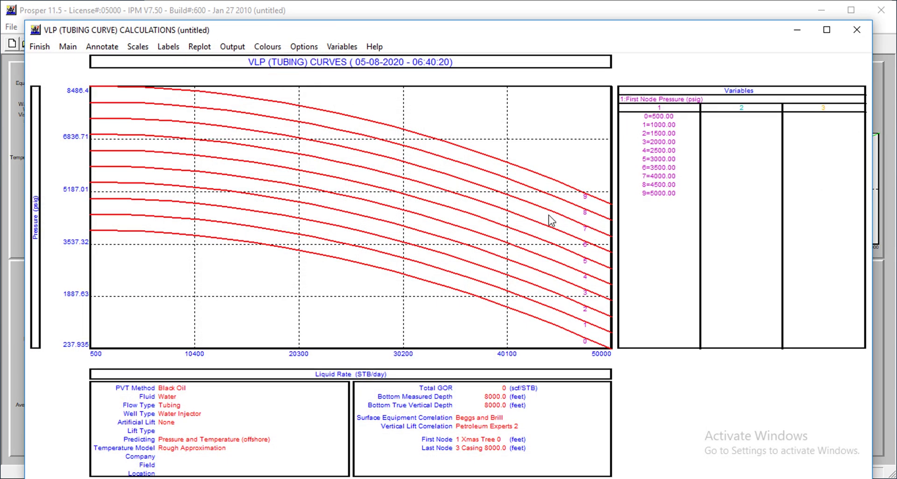
left_click(39, 46)
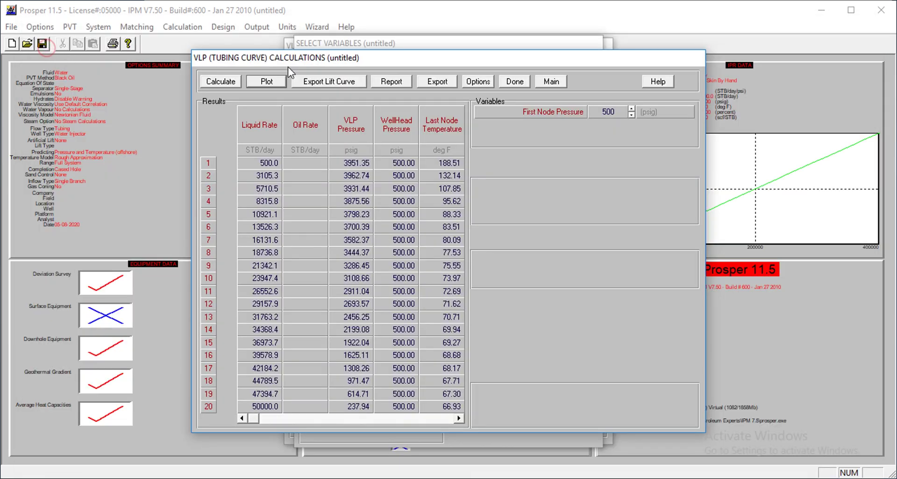
left_click(322, 83)
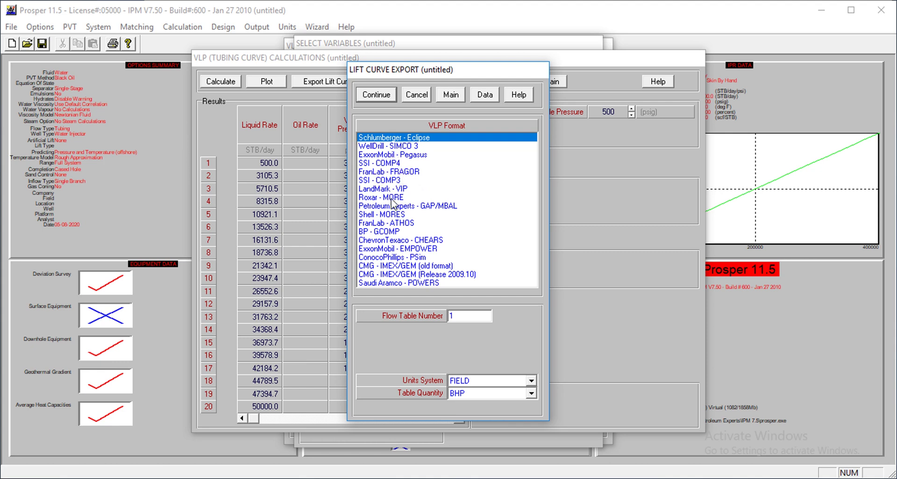
Choose Petroleum Experts GAP/MBAL format and save the lift curves as wilc on the Desktop
left_click(442, 206)
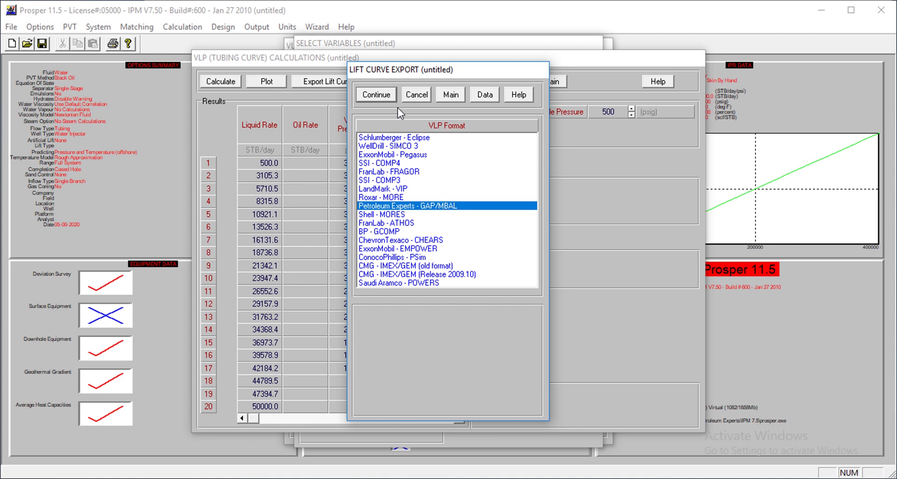
left_click(382, 96)
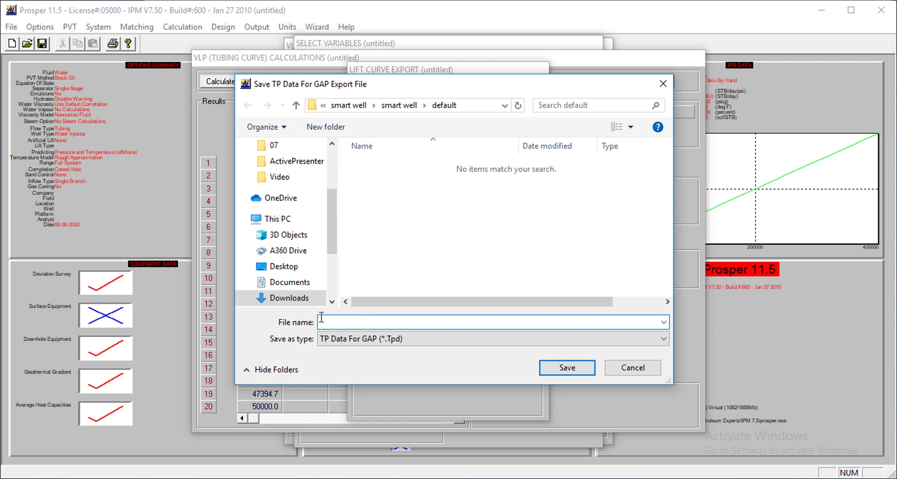
left_click(292, 267)
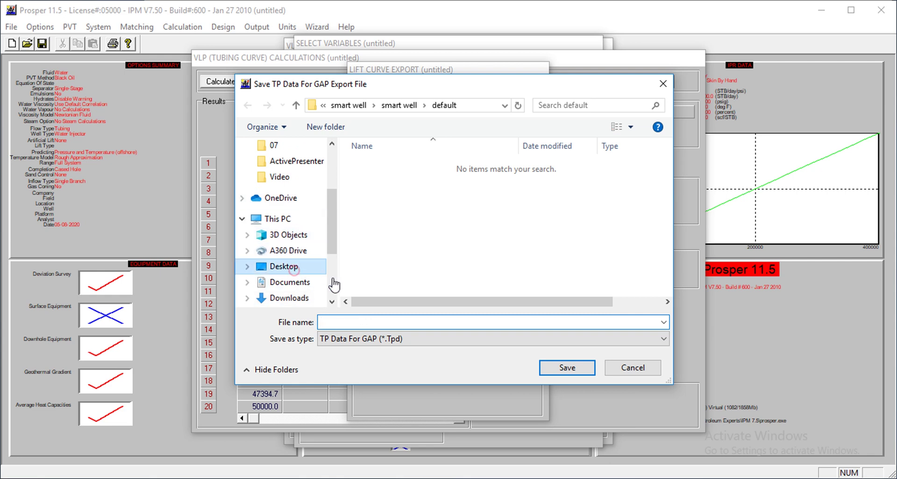
left_click(356, 323)
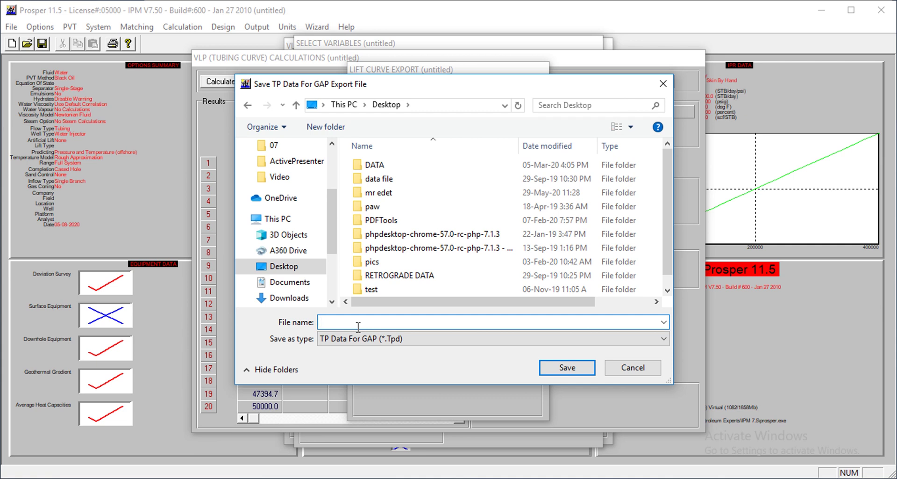
type("wilc")
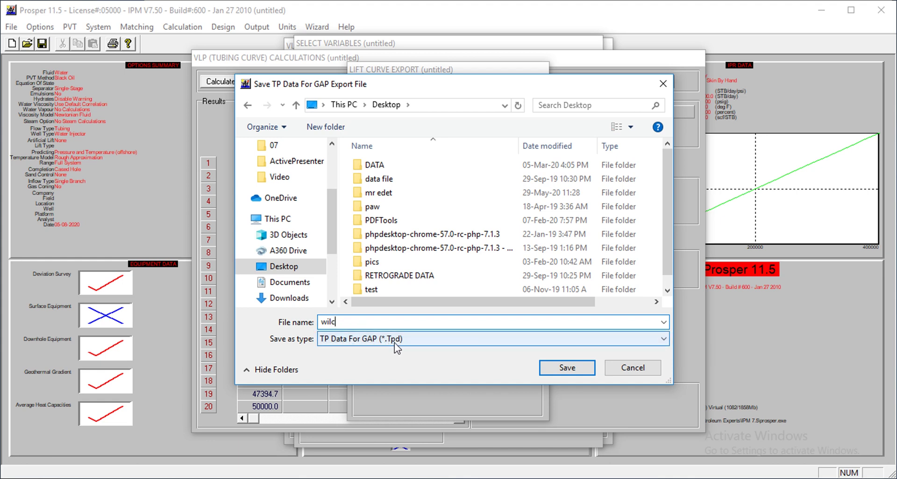
left_click(576, 371)
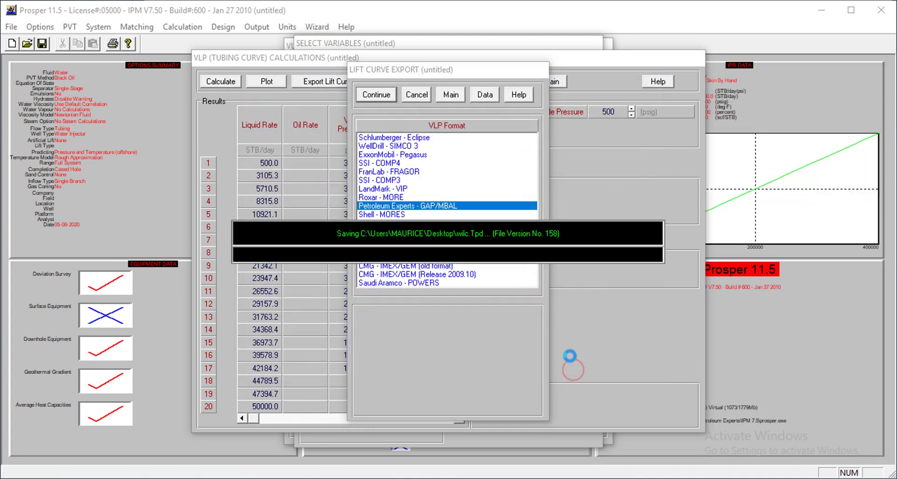
Close the wilc.Tpd report and cancel the repeated Save TP Data dialog
scroll(229, 242, "down", 9)
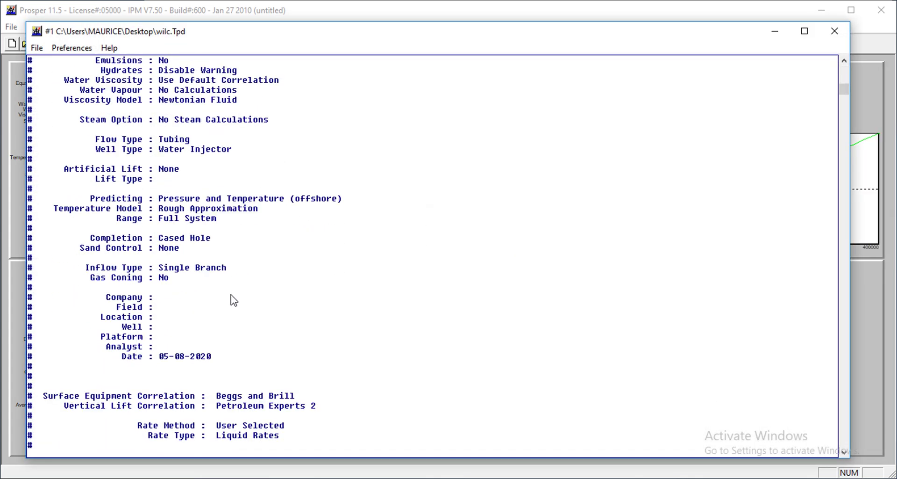
scroll(250, 333, "up", 2)
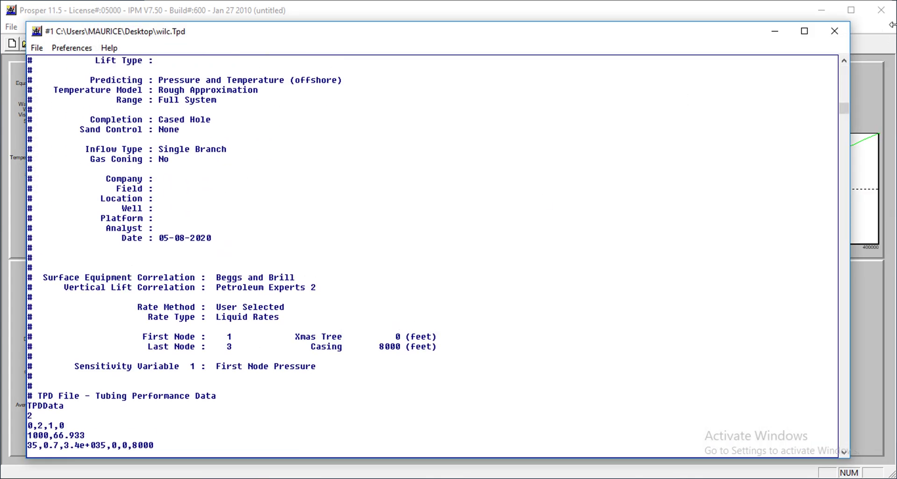
left_click(835, 33)
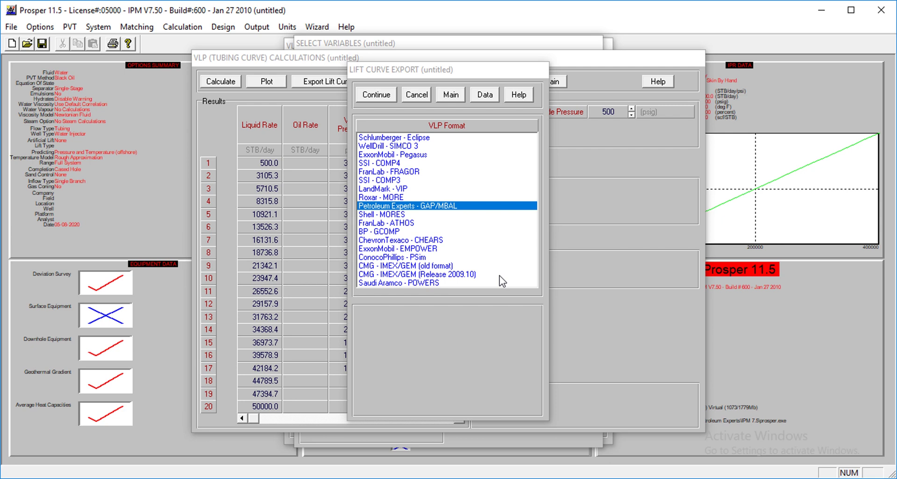
left_click(388, 97)
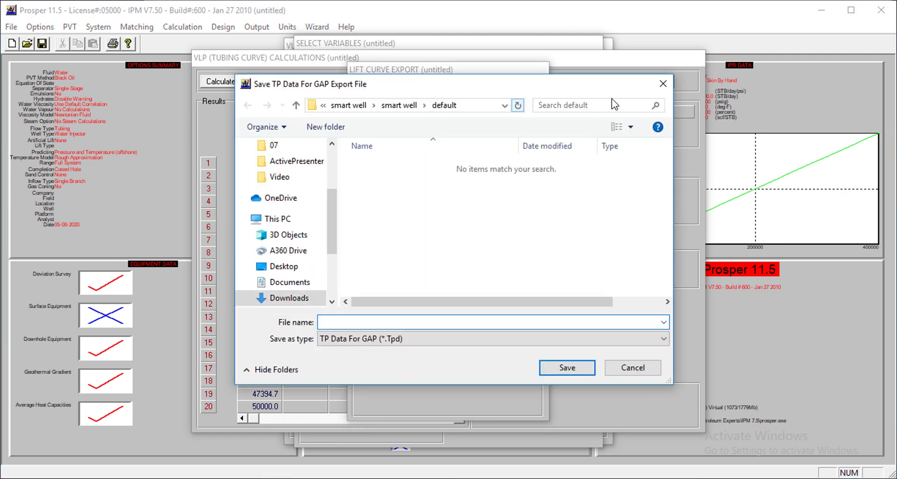
left_click(663, 83)
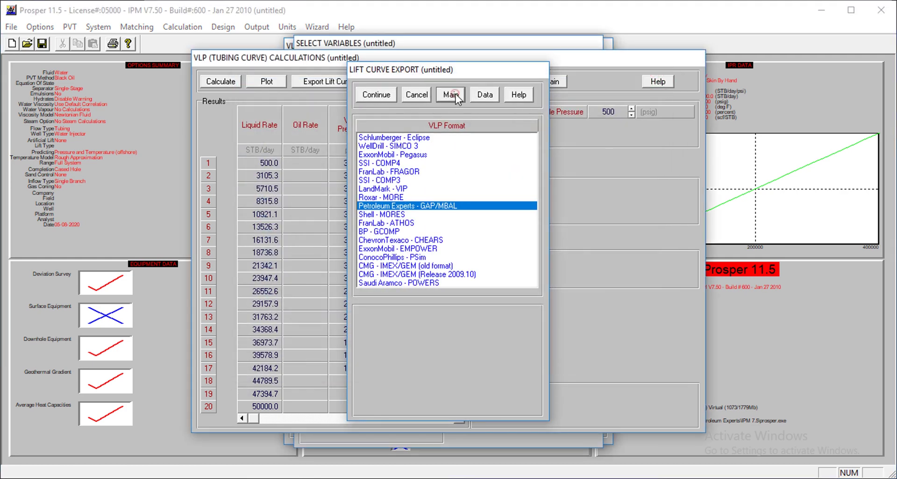